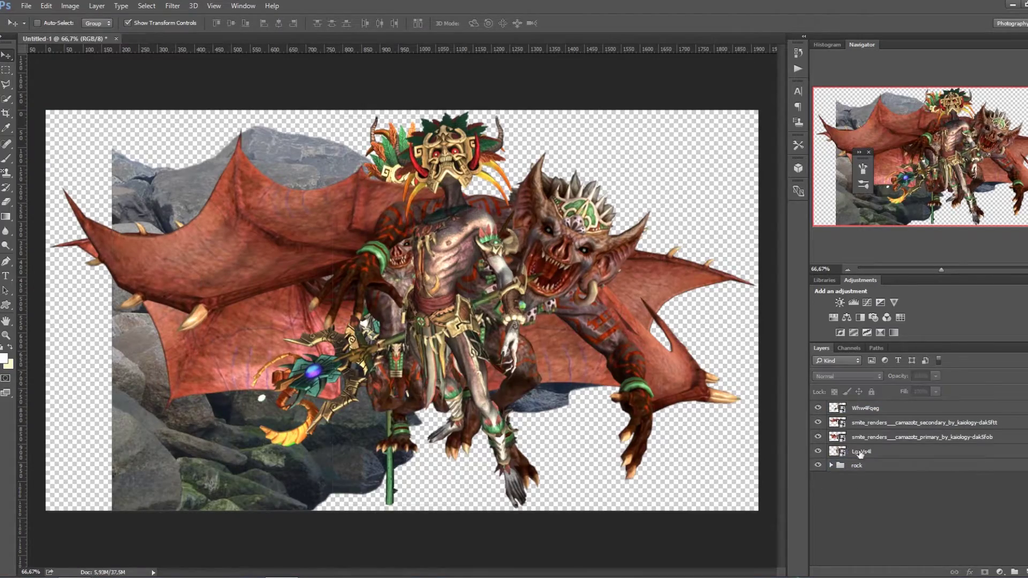
Step: Group the figure layers, move the rocks down-left, and shrink the bat demon to sit over them
click(870, 451)
key(ctrl+g)
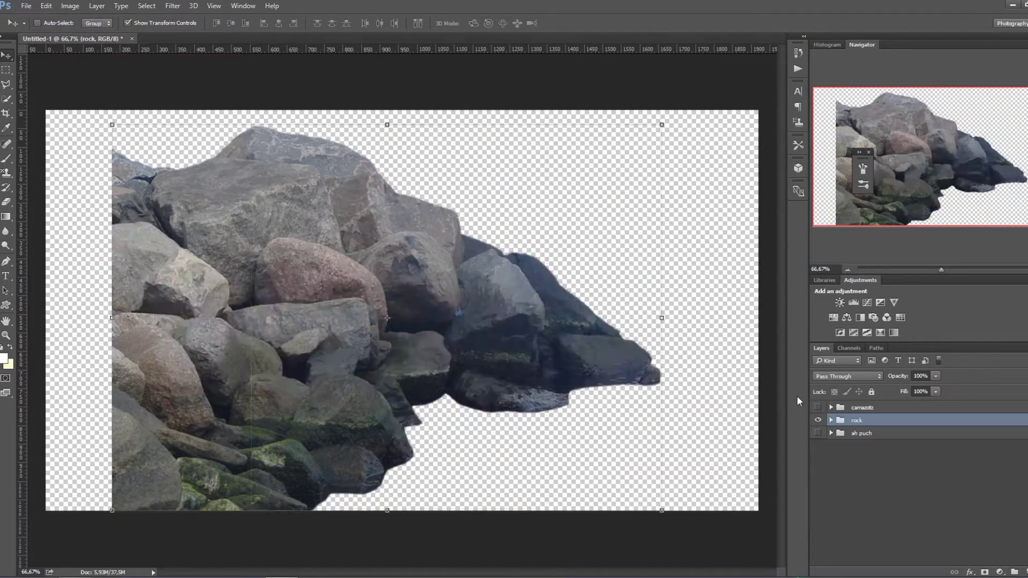
drag(551, 152, 474, 379)
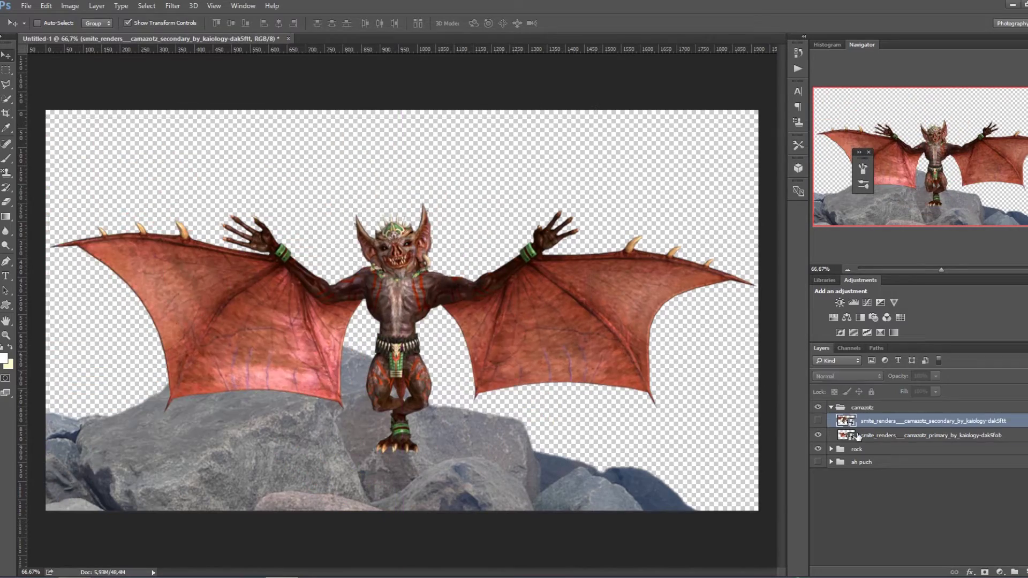
mouse_move(737, 128)
mouse_down()
mouse_move(574, 195)
mouse_move(653, 271)
mouse_up()
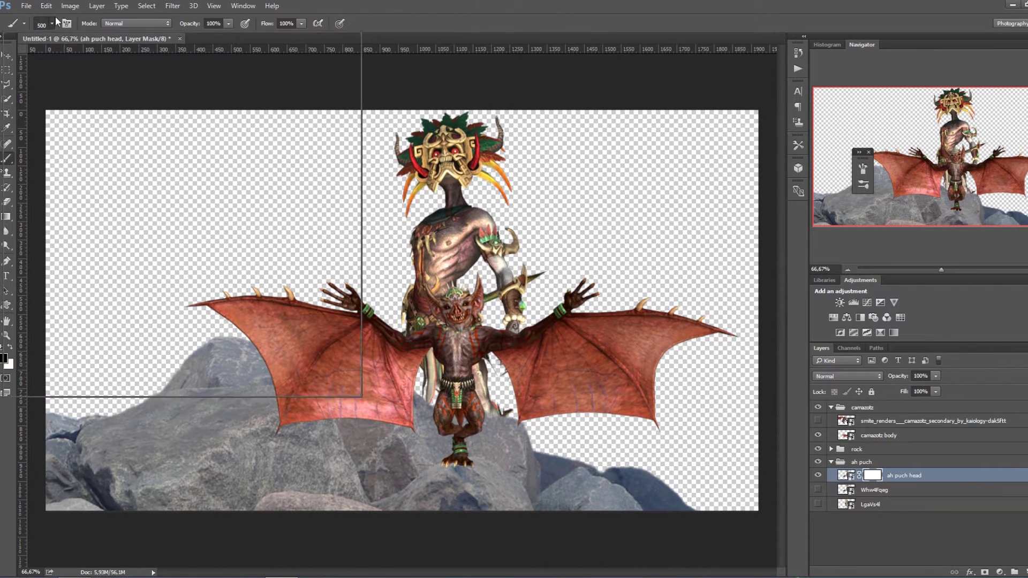
Step: Paint out Ah Puch's body on the head layer mask, keeping only the headdress
drag(471, 236, 476, 321)
scroll(460, 219, up, 3)
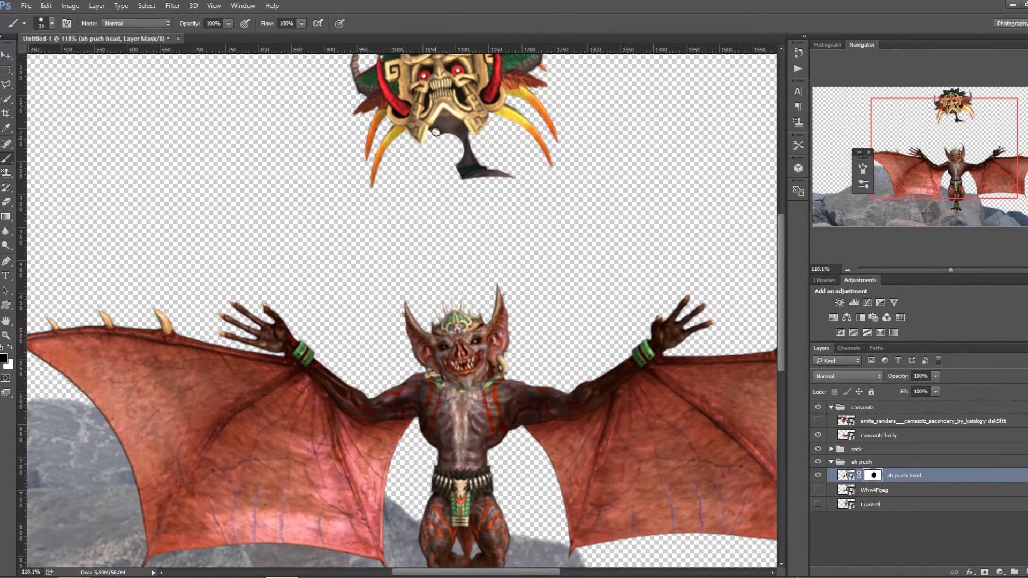
scroll(460, 140, up, 2)
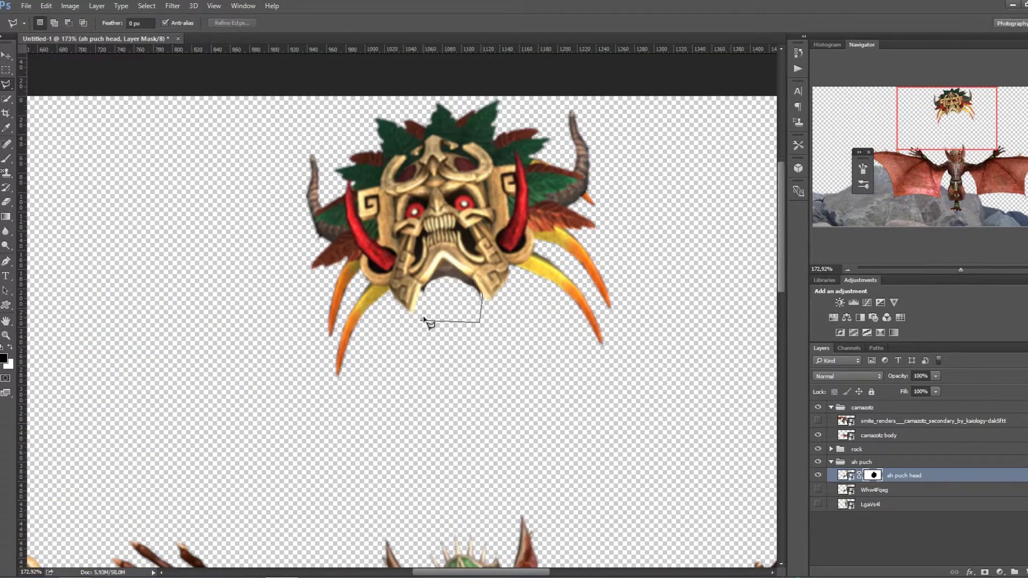
scroll(182, 120, down, 3)
Step: Move the ah puch head layer above the bat, then shrink and tilt it onto the bat's head
key(ctrl+t)
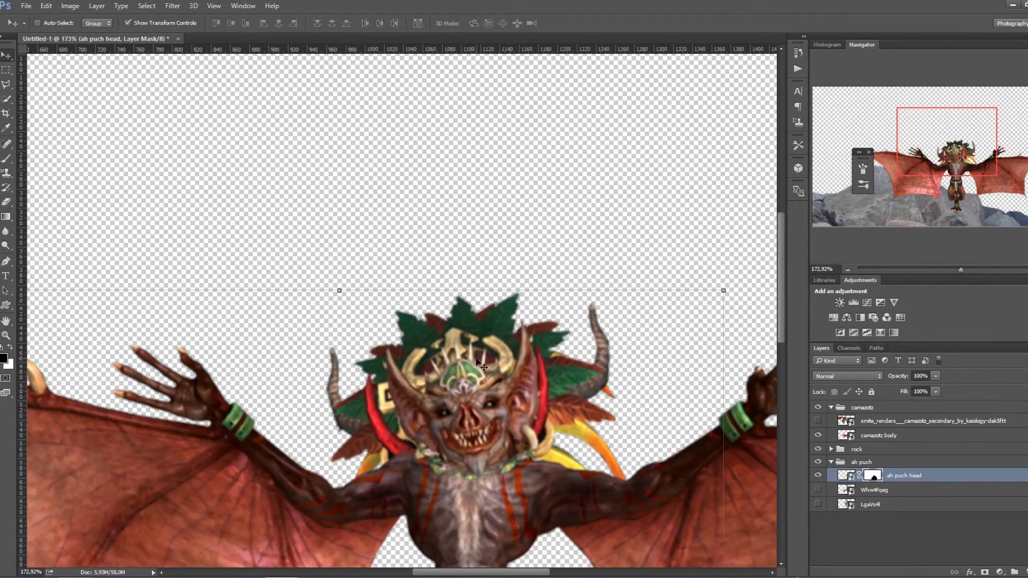
drag(904, 475, 864, 410)
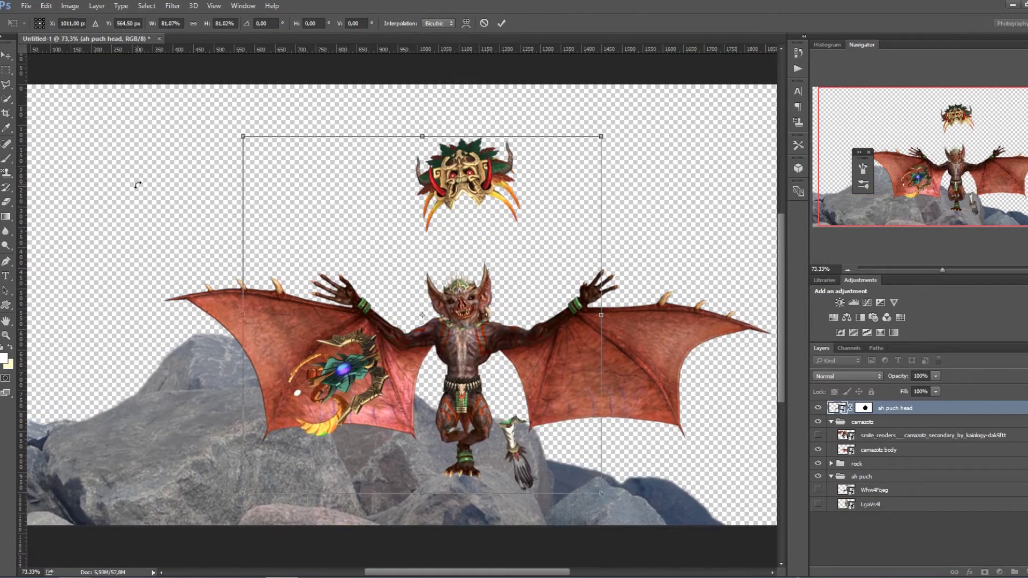
key(ctrl+t)
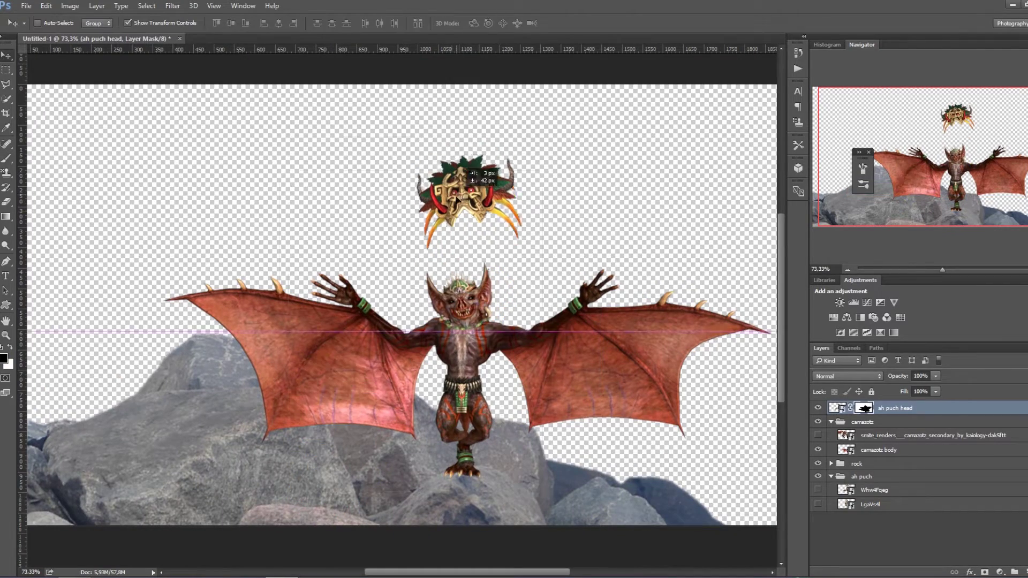
mouse_move(466, 185)
mouse_down()
mouse_move(455, 289)
mouse_move(431, 296)
mouse_move(439, 284)
mouse_up()
scroll(455, 289, up, 5)
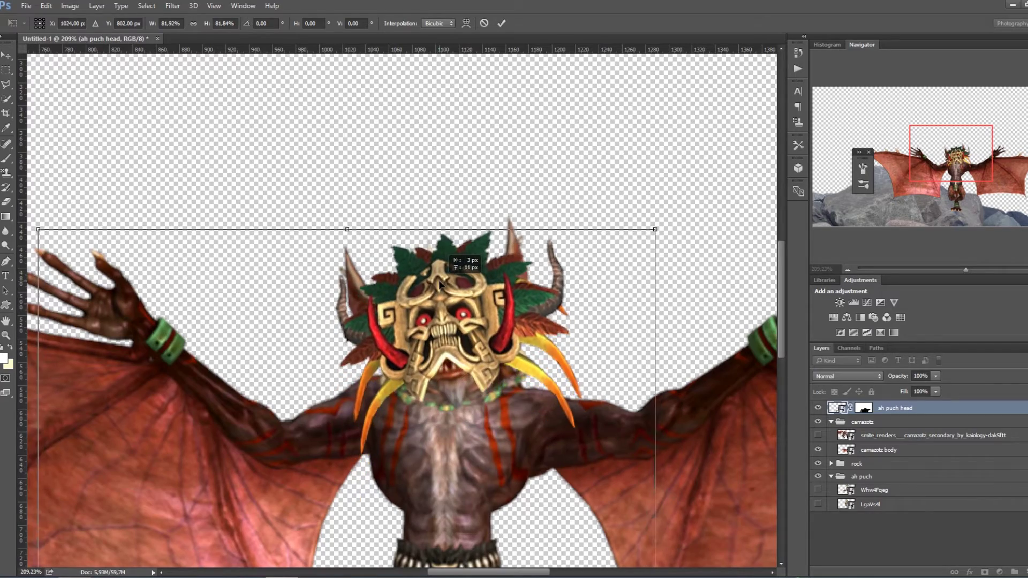
mouse_move(647, 241)
mouse_down()
mouse_move(623, 268)
mouse_move(460, 321)
mouse_up()
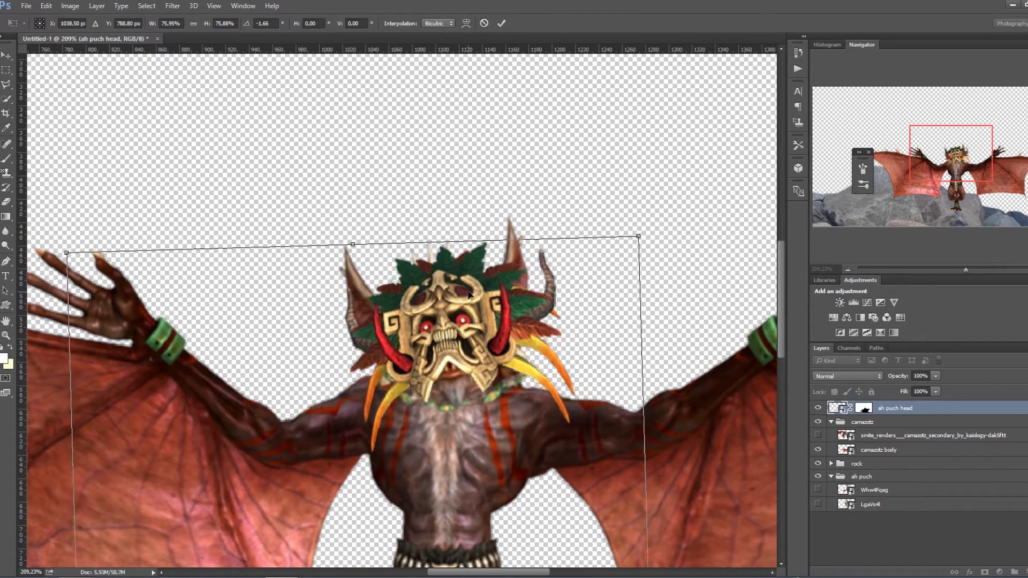
key(Return)
Step: Add a layer mask to the camazotz body layer and switch to the Brush
click(905, 449)
click(984, 572)
key(b)
scroll(137, 177, down, 5)
Step: Outline the bat demon's legs and feet and fill them black on the body mask
scroll(484, 471, up, 4)
key(v)
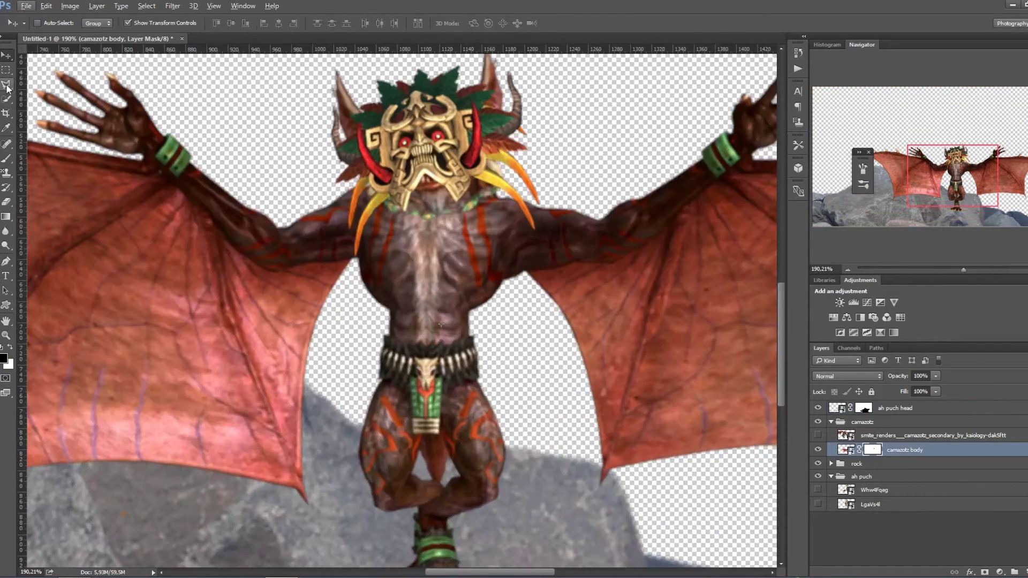
click(378, 374)
click(320, 439)
click(357, 537)
click(514, 549)
click(551, 391)
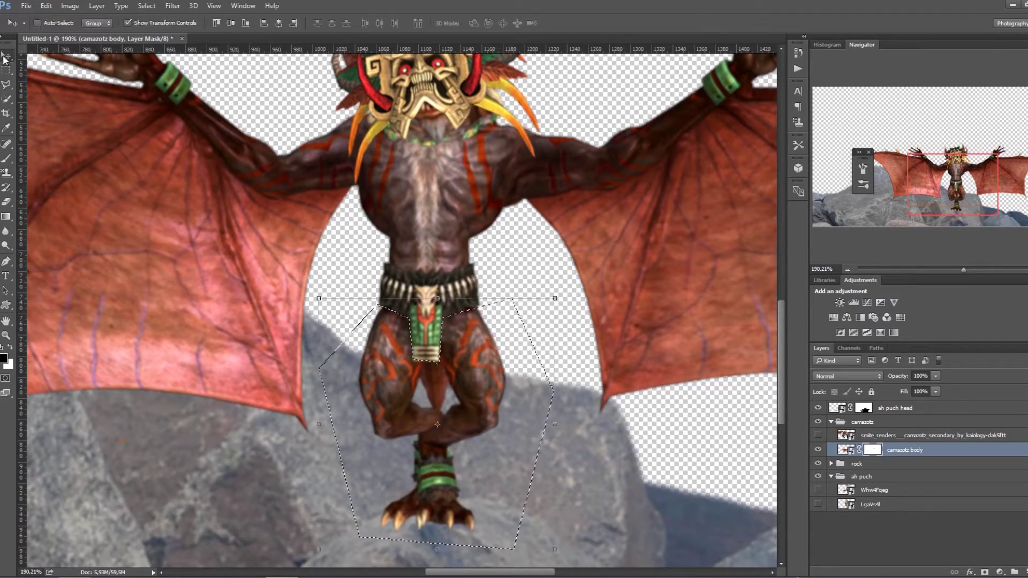
key(alt+BackSpace)
key(ctrl+d)
Step: Select the ah puch head mask and use a smaller brush to refine it
click(895, 408)
key(b)
scroll(360, 166, up, 3)
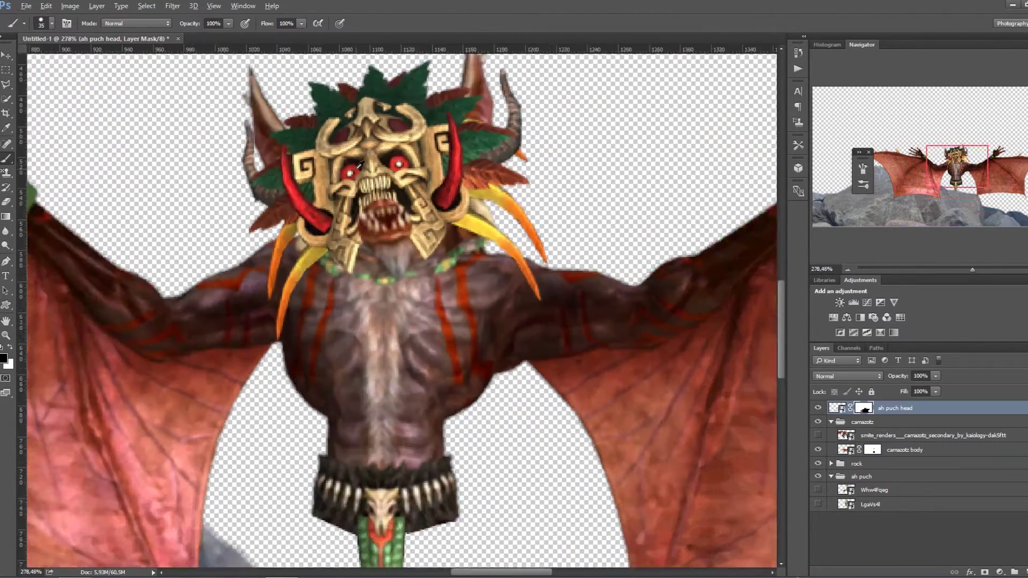
scroll(360, 166, up, 1)
key(bracketleft)
key(bracketleft)
key(bracketleft)
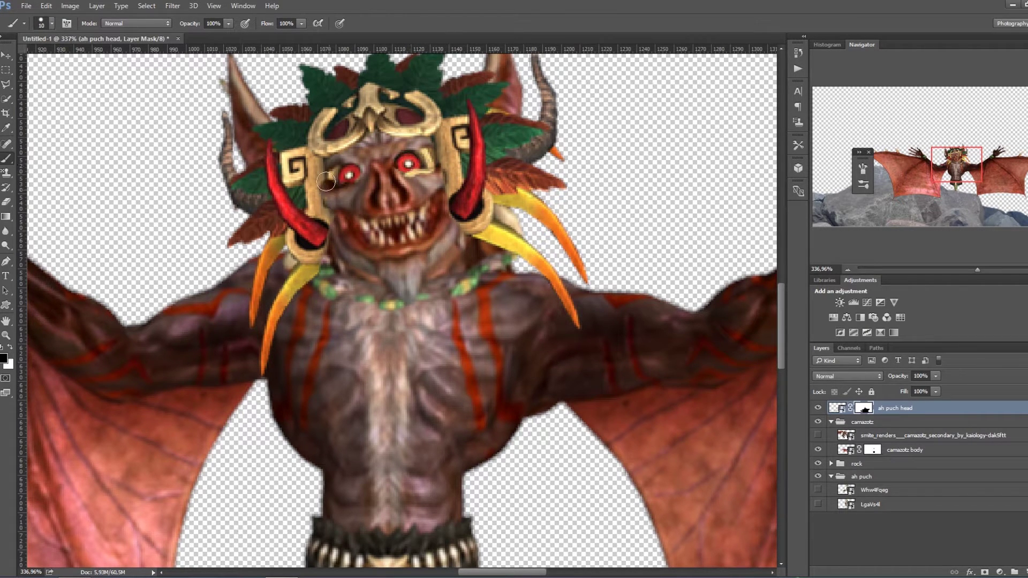
Step: Widen the headdress slightly so it fits the bat's head
key(ctrl+t)
scroll(619, 247, down, 1)
scroll(619, 246, down, 1)
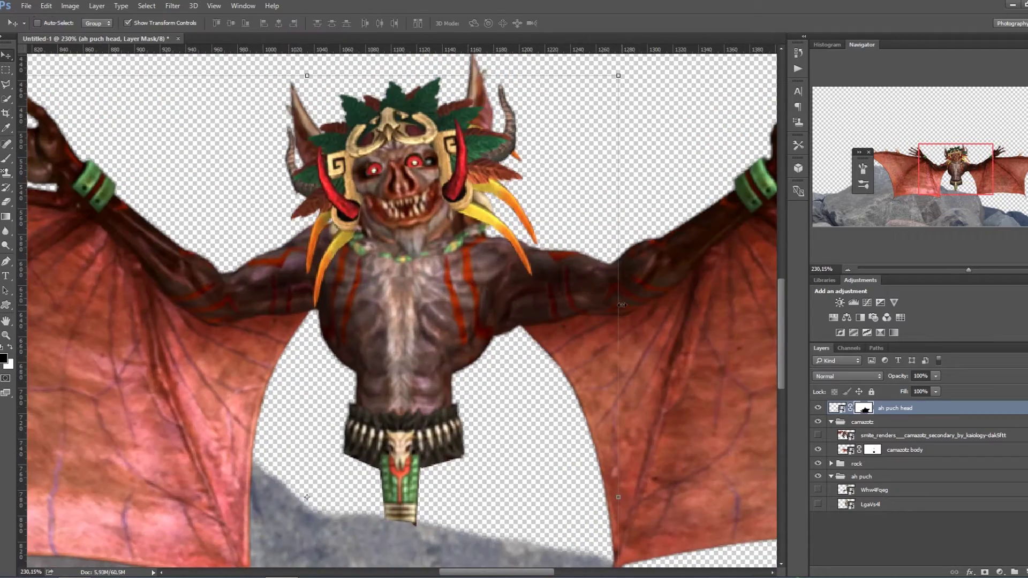
mouse_move(618, 246)
mouse_down()
mouse_move(620, 264)
mouse_move(642, 264)
mouse_up()
scroll(412, 240, up, 3)
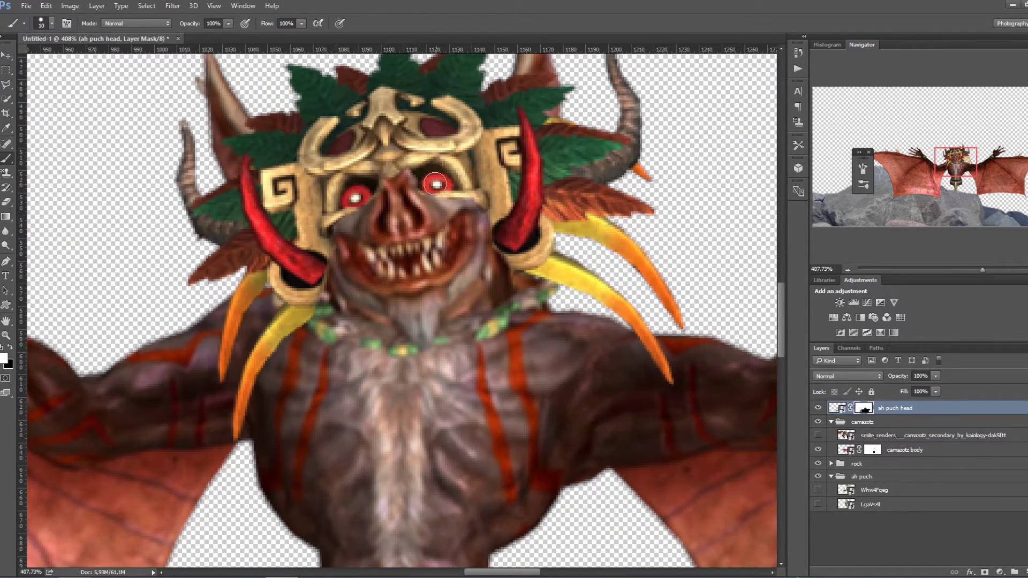
scroll(352, 198, down, 2)
scroll(375, 193, down, 3)
scroll(431, 179, up, 4)
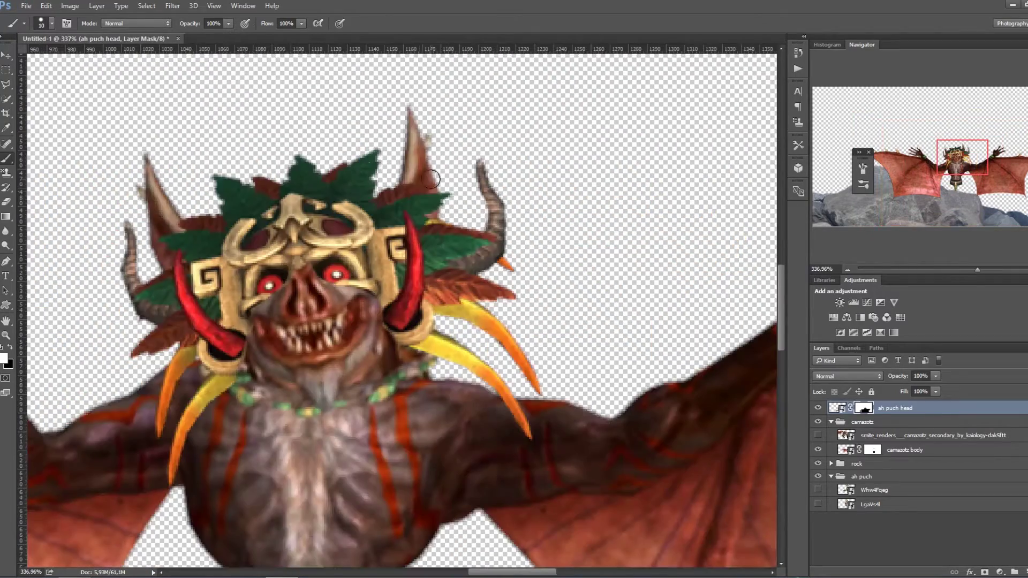
scroll(423, 207, up, 3)
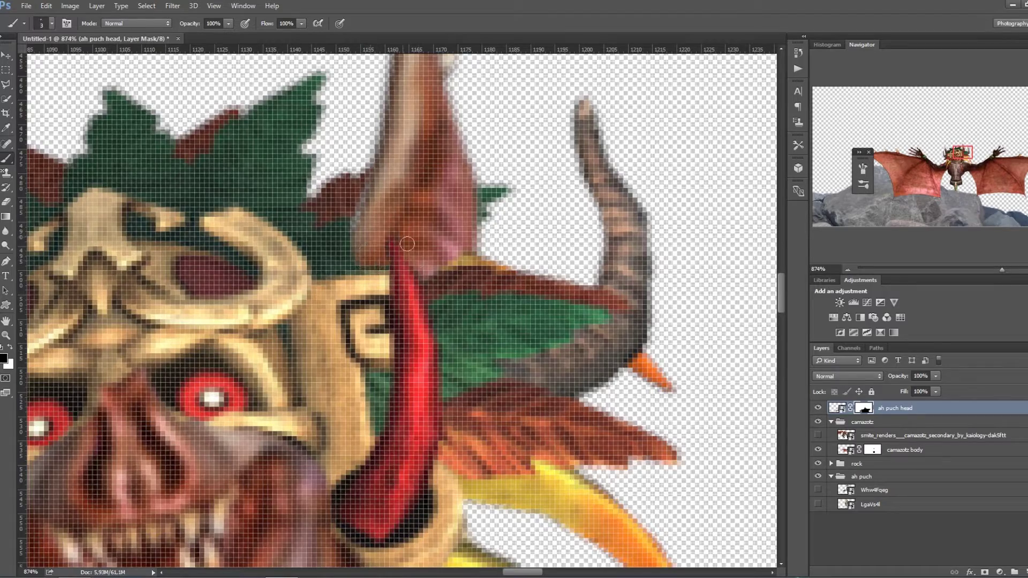
scroll(382, 219, down, 5)
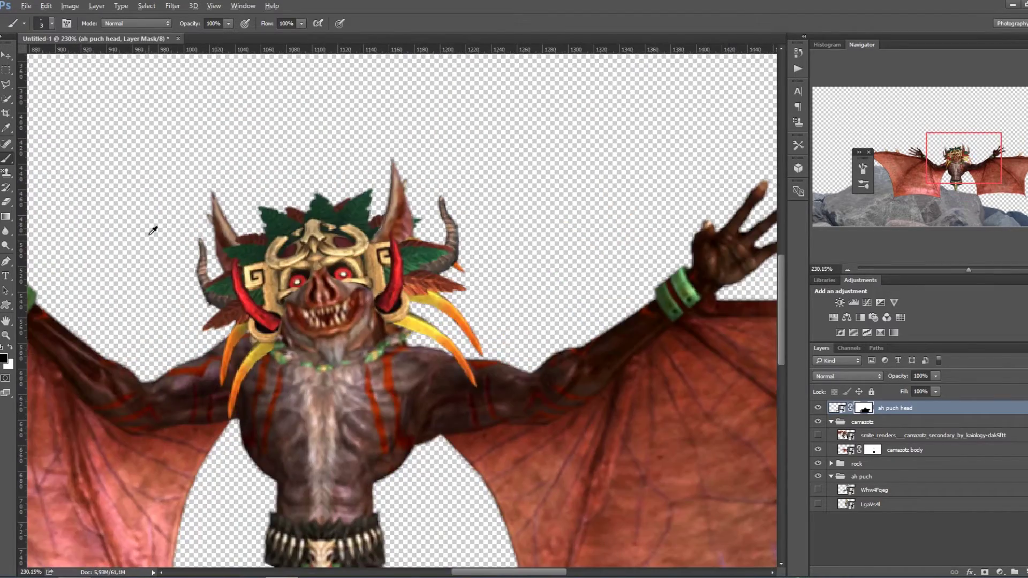
scroll(156, 228, up, 2)
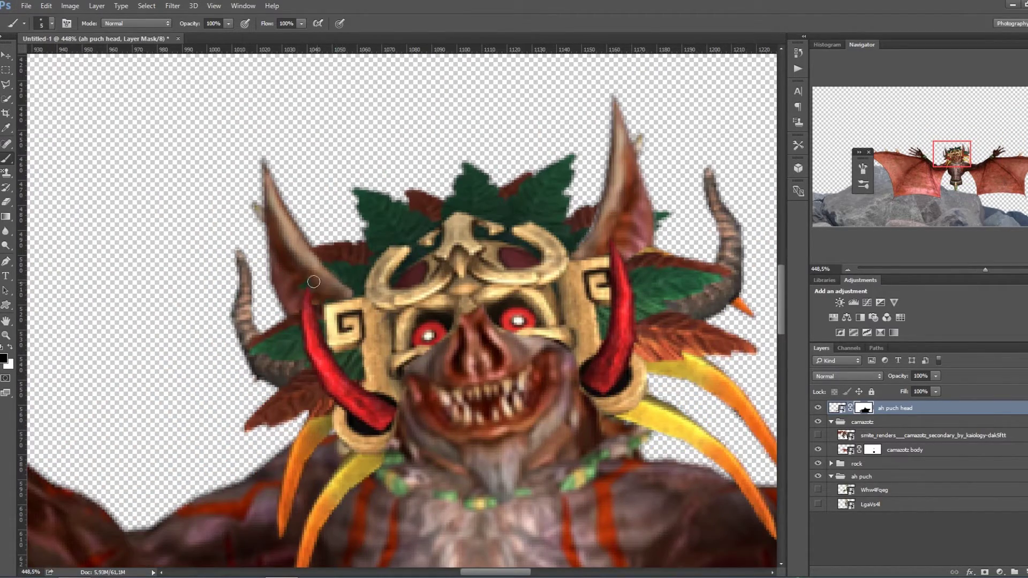
scroll(352, 291, down, 3)
scroll(417, 248, up, 3)
Step: Enlarge the brush slightly and restore the bat's face and fangs under the headdress
key(bracketright)
key(bracketright)
key(bracketright)
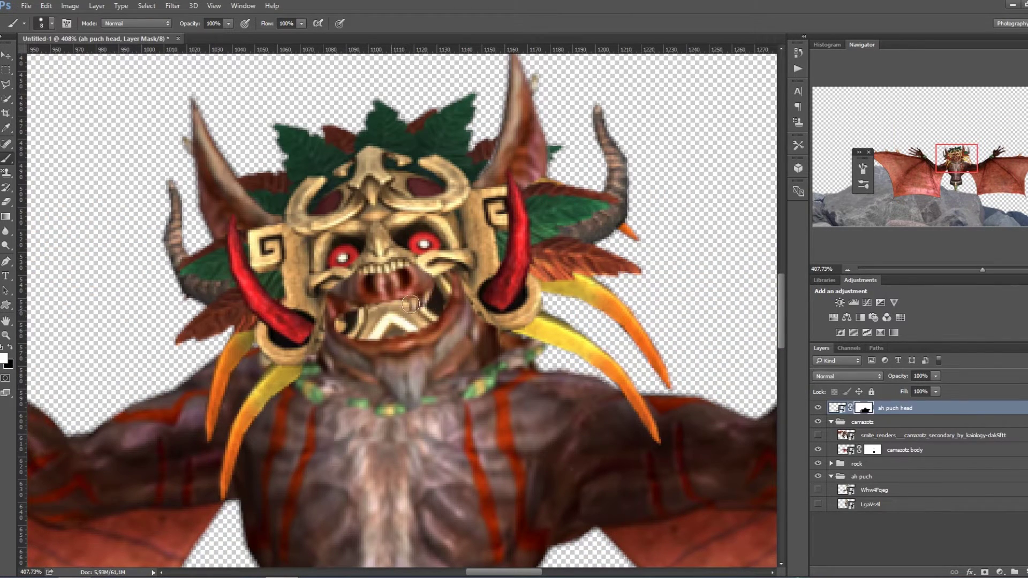
key(ctrl+z)
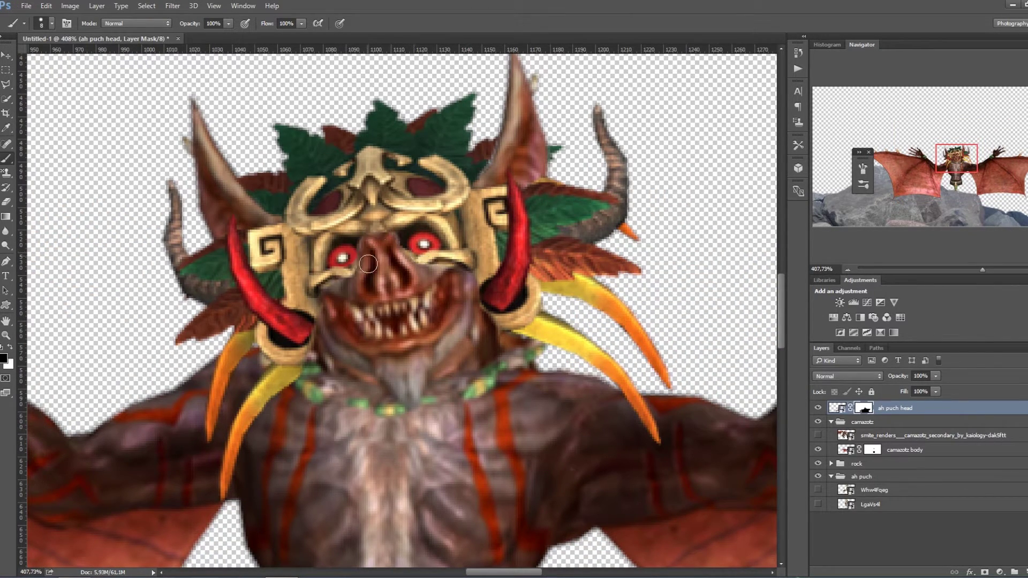
scroll(281, 268, down, 5)
Step: Hide the LgaVs4l layer and show the Whw4Fqeg layer, renaming it 'ah puch body'
click(878, 504)
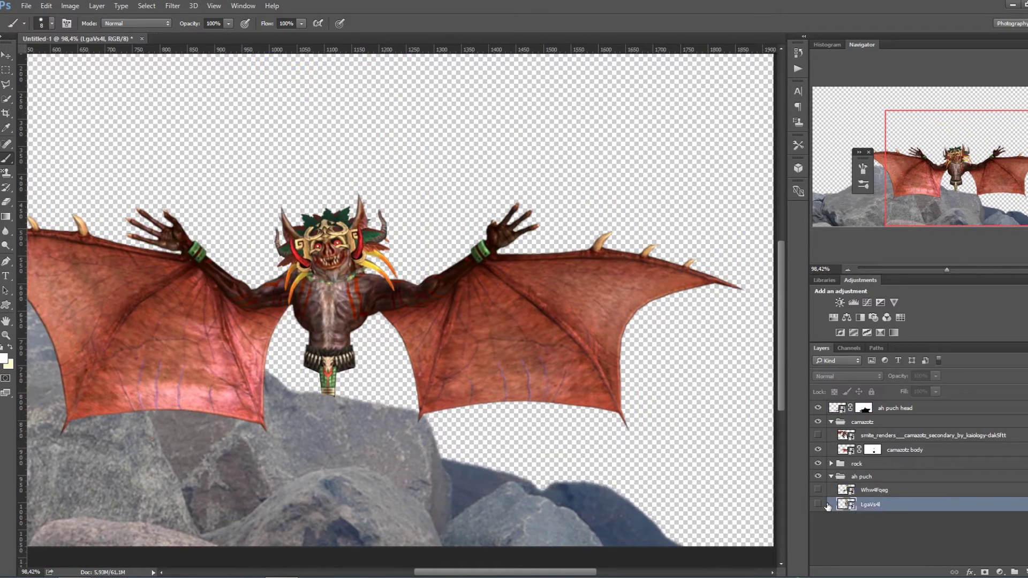
click(817, 504)
click(818, 504)
click(818, 489)
double_click(874, 490)
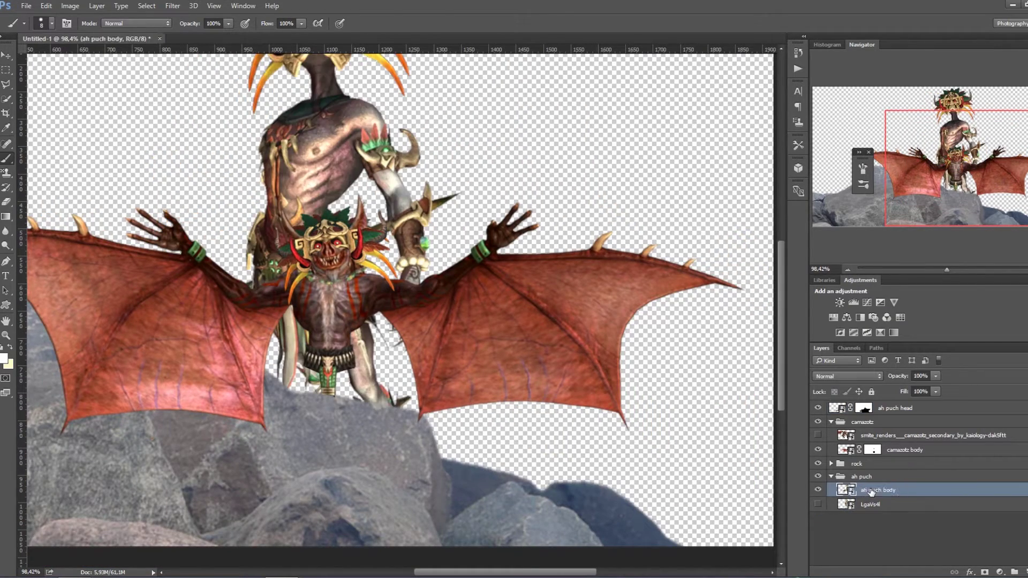
text(ah puch body)
key(Return)
scroll(344, 226, down, 2)
click(817, 505)
Step: Move the Ah Puch figure up-left, duplicate its layer, and put the rock group at the bottom
drag(375, 241, 214, 161)
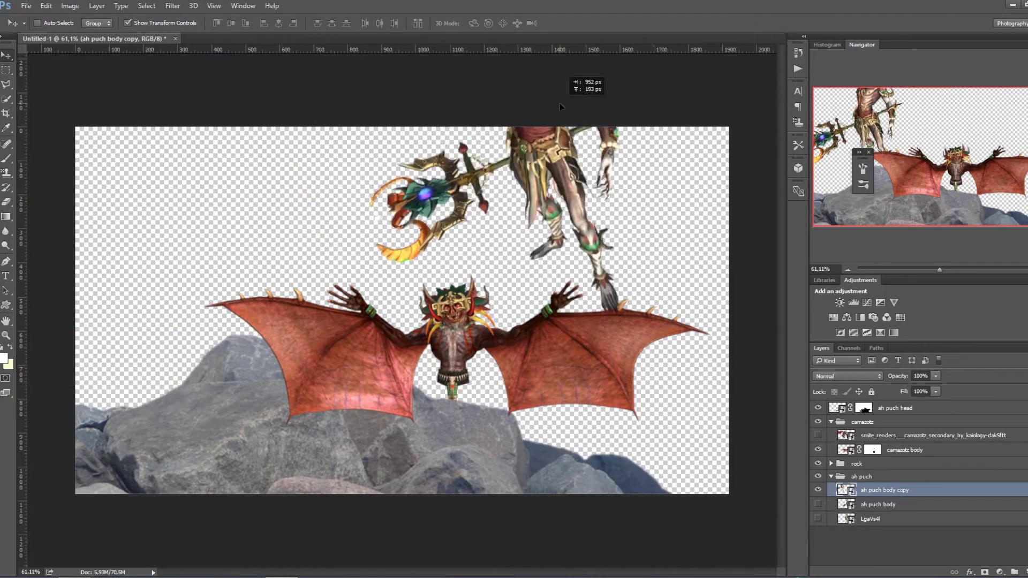
key(m)
key(ctrl+shift+n)
key(ctrl+z)
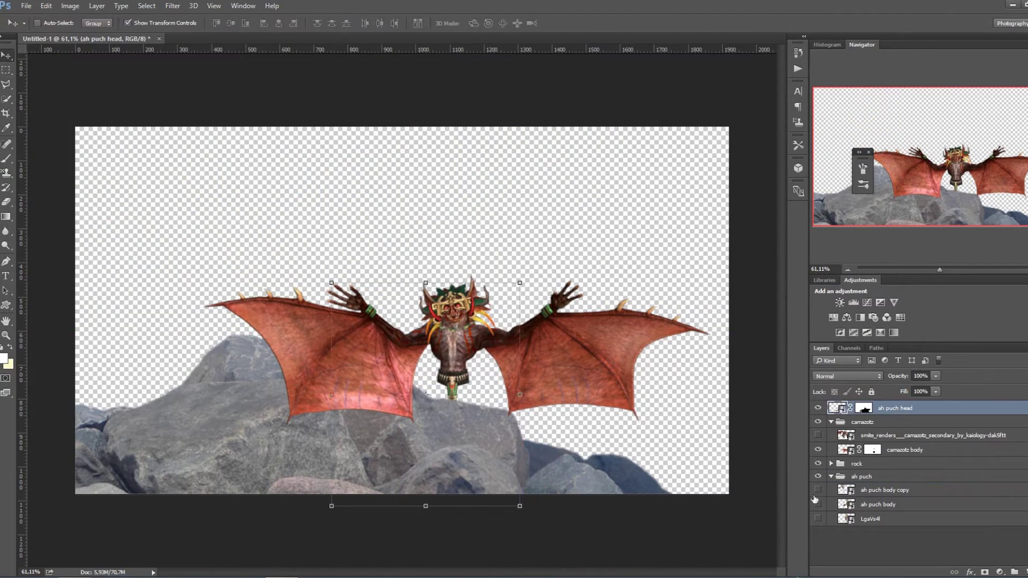
key(v)
drag(859, 540, 860, 532)
Step: Centre and resize the Ah Puch figure behind the bat demon
key(ctrl+t)
drag(214, 241, 418, 374)
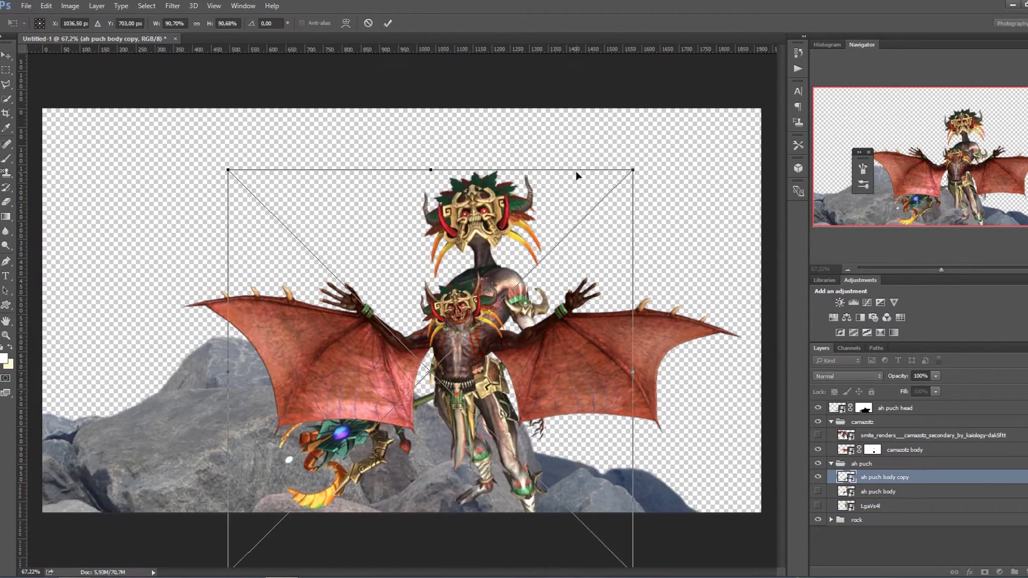
alt+scroll(563, 206, up, 3)
mouse_move(562, 206)
mouse_down()
mouse_move(578, 224)
mouse_move(542, 231)
mouse_up()
key(Return)
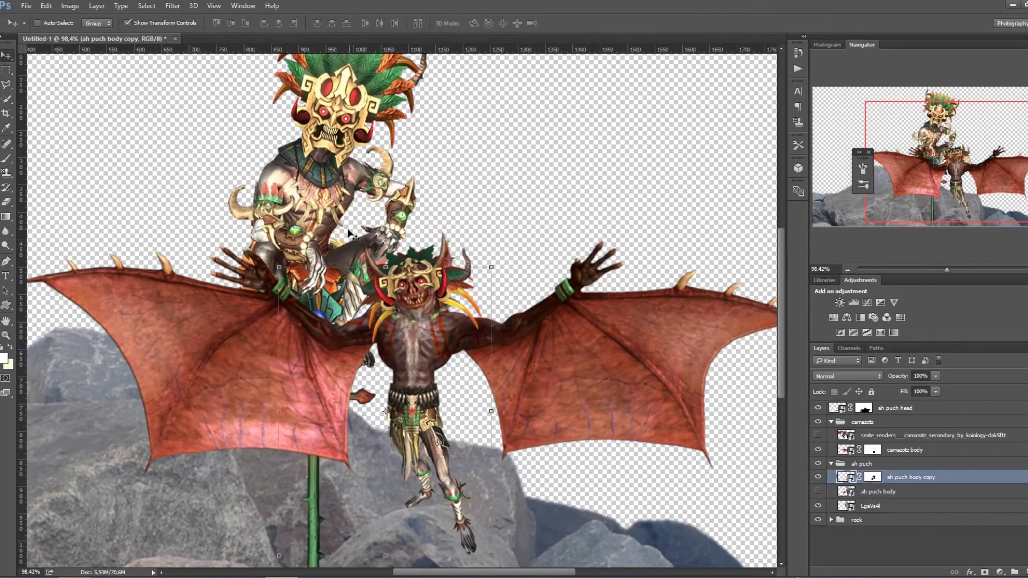
Step: Bring the LgaVs4l layer to the top and rotate the staff figure counter-clockwise
ctrl+click(349, 234)
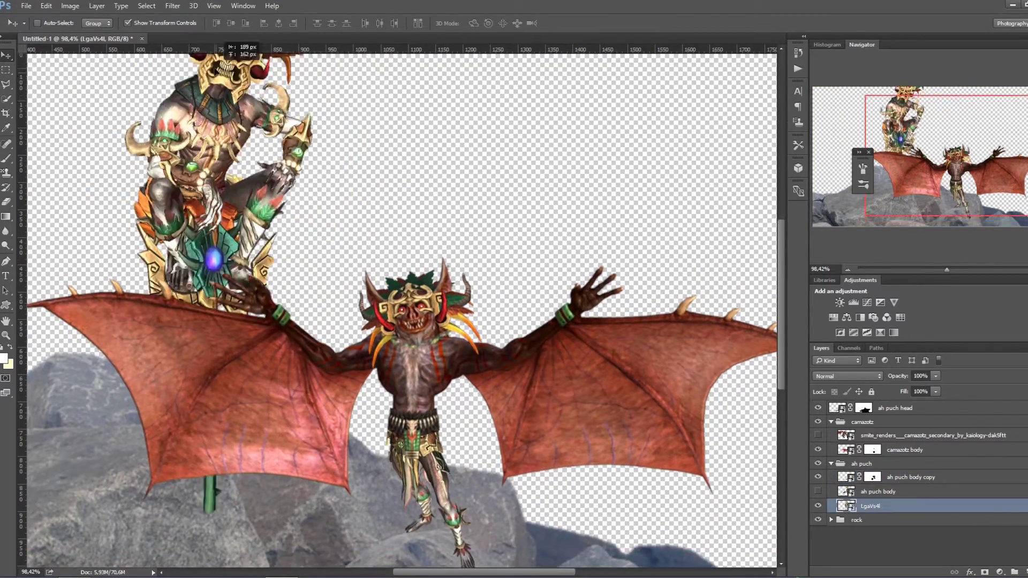
mouse_move(349, 234)
mouse_down()
mouse_move(349, 267)
mouse_move(354, 235)
mouse_up()
key(ctrl+shift+bracketright)
key(ctrl+minus)
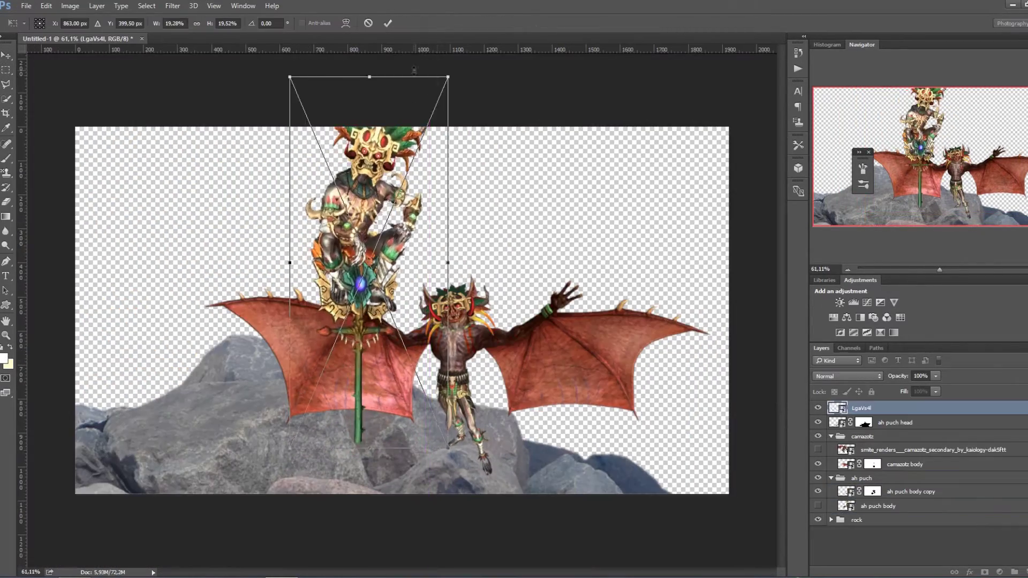
drag(300, 70, 160, 107)
key(Return)
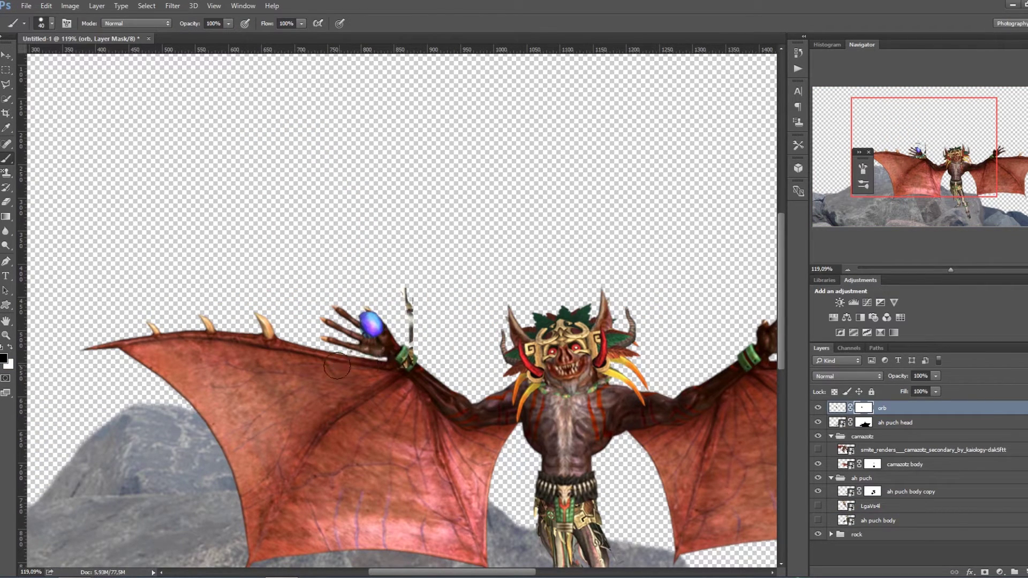
Step: Duplicate the orb onto the right hand, flip it, and show the ah puch body layer
key(ctrl+j)
drag(377, 340, 747, 337)
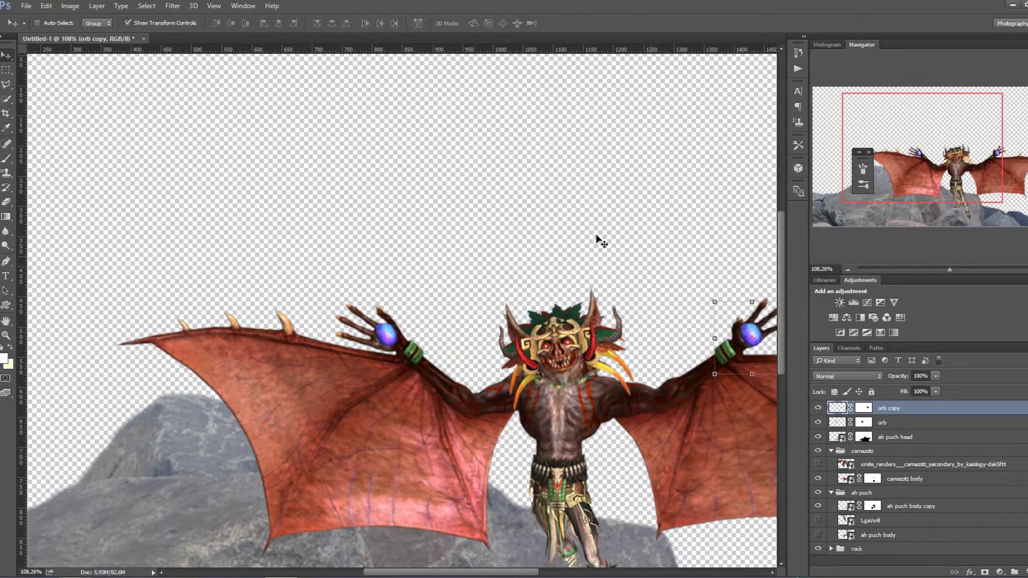
click(47, 5)
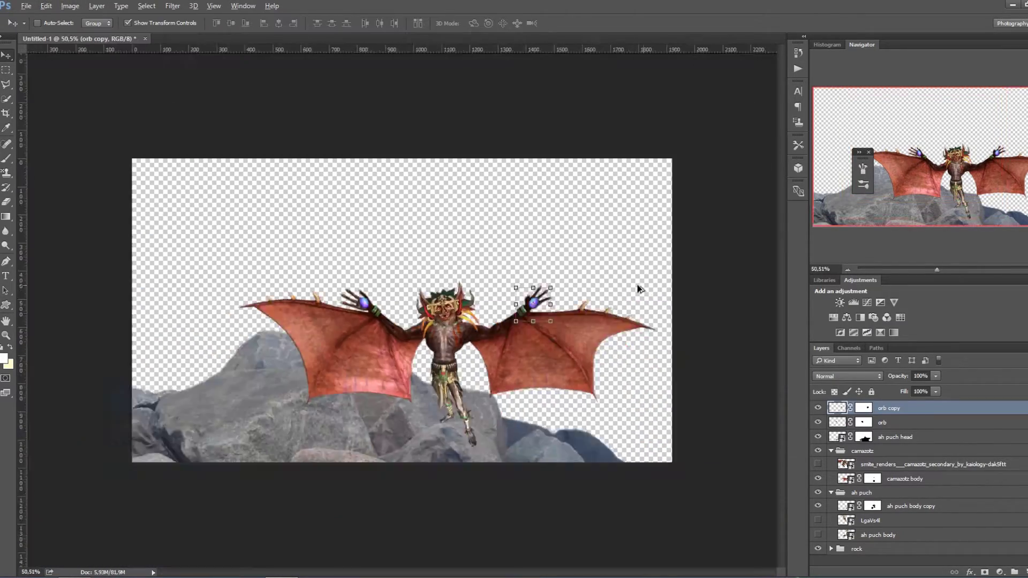
click(878, 535)
click(818, 534)
Step: Copy the marqueed staff to a masked layer named 'ah puch staff'
key(ctrl+0)
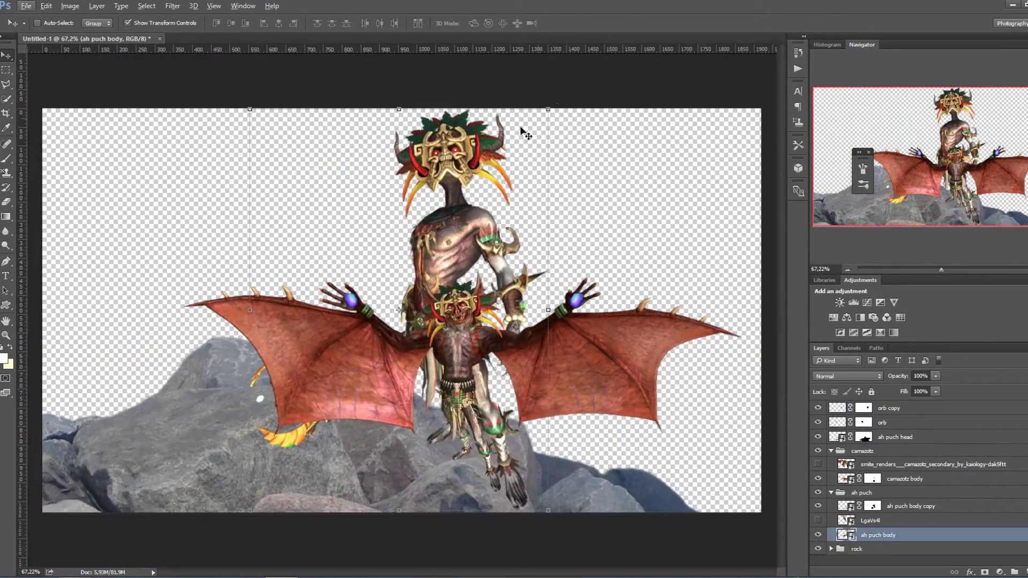
key(m)
key(ctrl+j)
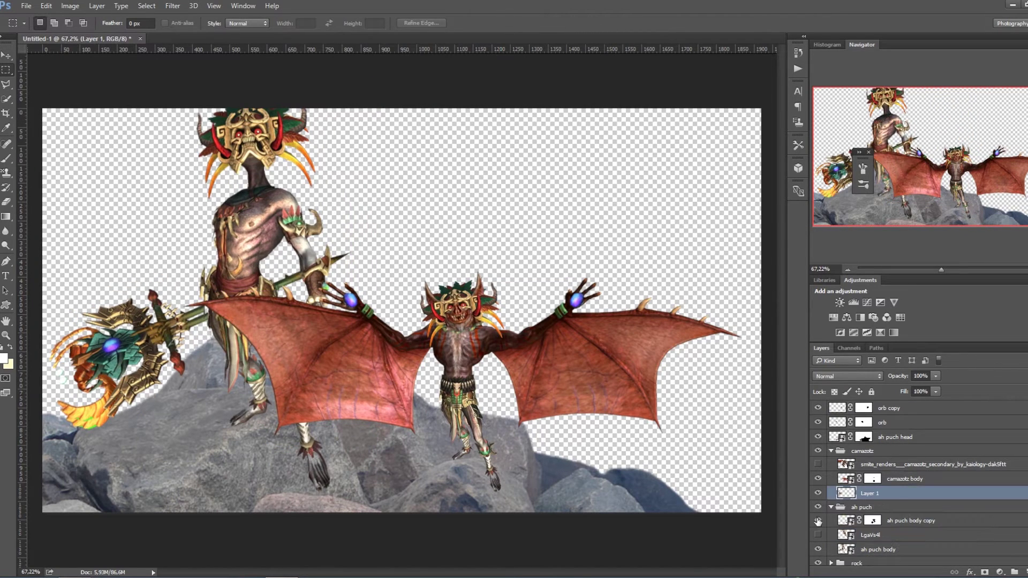
double_click(879, 493)
text(ah puch staff)
click(904, 493)
click(984, 572)
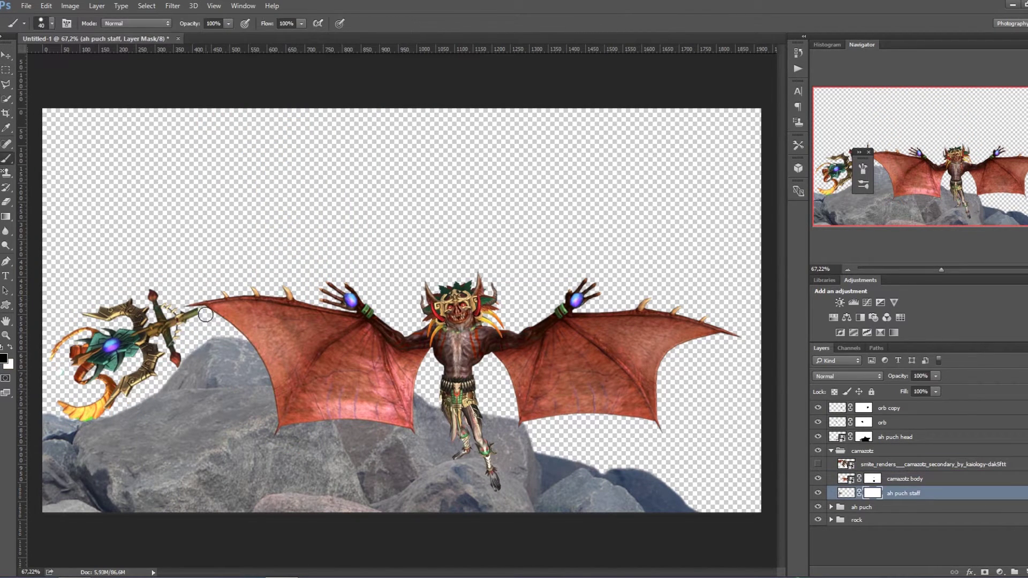
Step: Rotate, move and slightly shrink the staff so it sits diagonally behind the demon
key(ctrl+t)
drag(206, 267, 176, 224)
drag(123, 343, 430, 316)
drag(518, 234, 493, 214)
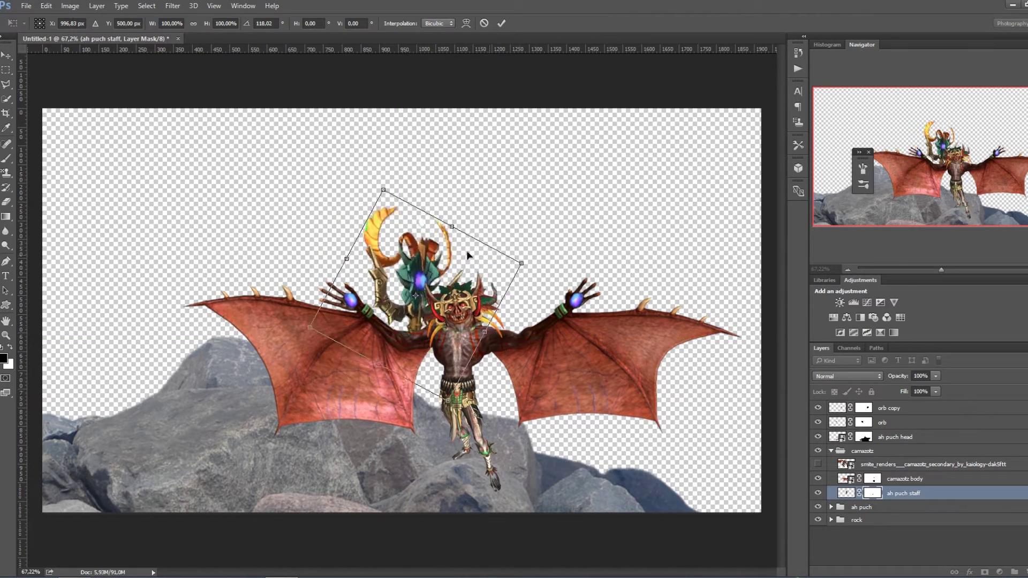
mouse_move(435, 280)
mouse_down()
mouse_move(361, 279)
mouse_move(467, 322)
mouse_up()
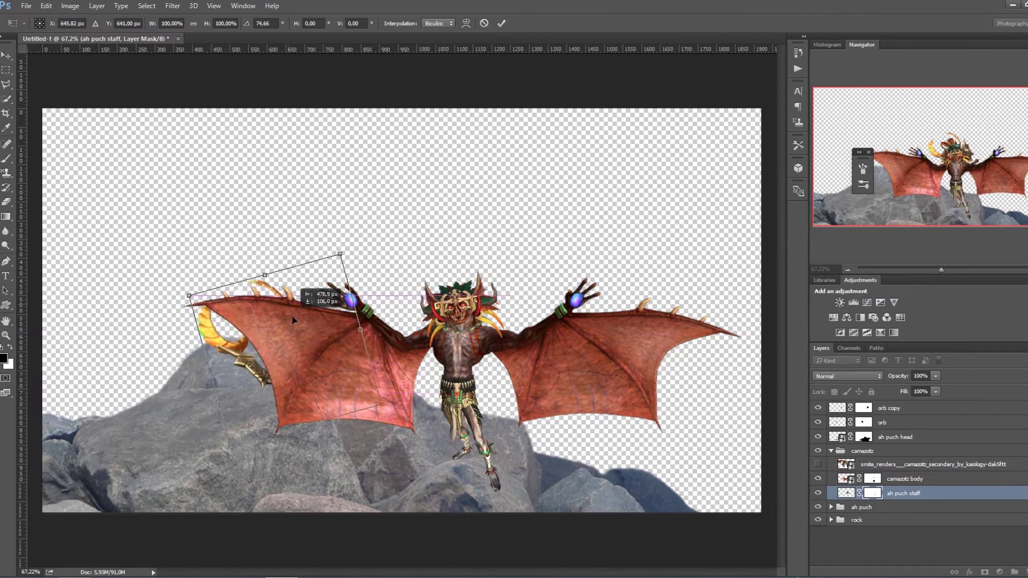
drag(429, 251, 427, 263)
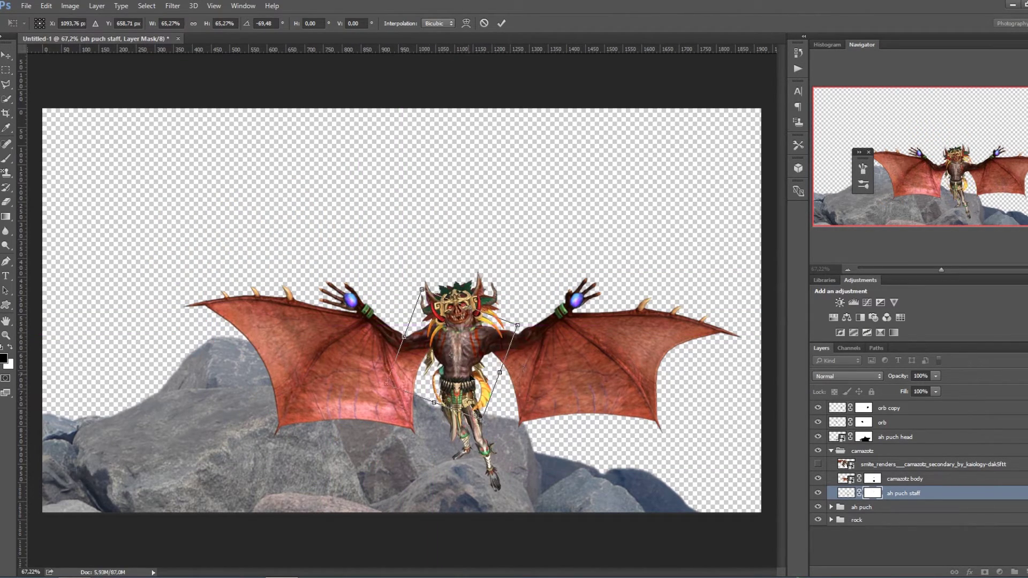
key(Return)
Step: Hide the rock and ah puch groups and stamp the visible demon into a new layer
click(817, 520)
key(ctrl+alt+shift+e)
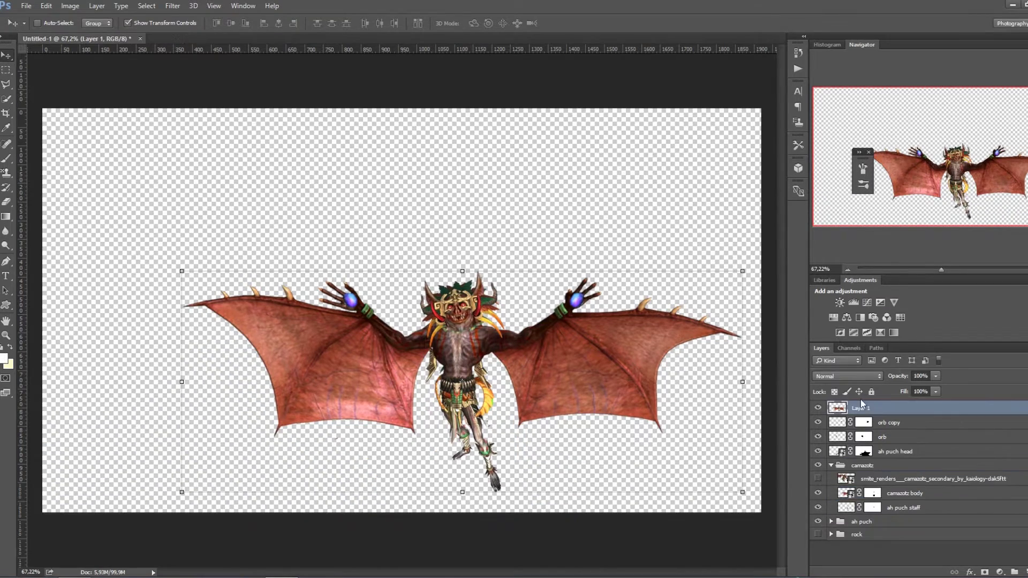
click(831, 465)
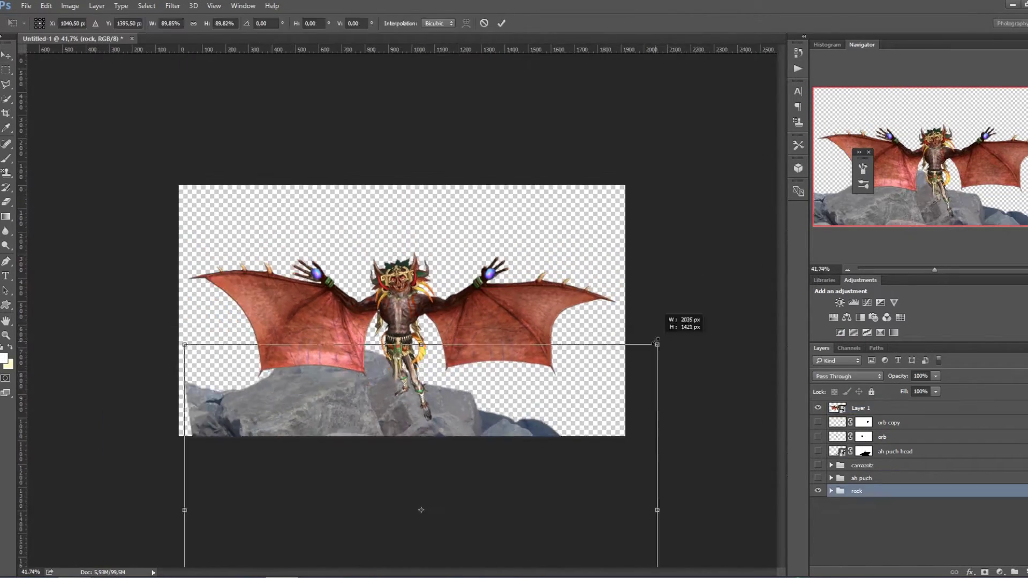
key(Escape)
Step: Create a new layer beneath the demon and enlarge the brush for painting the shadow
click(860, 408)
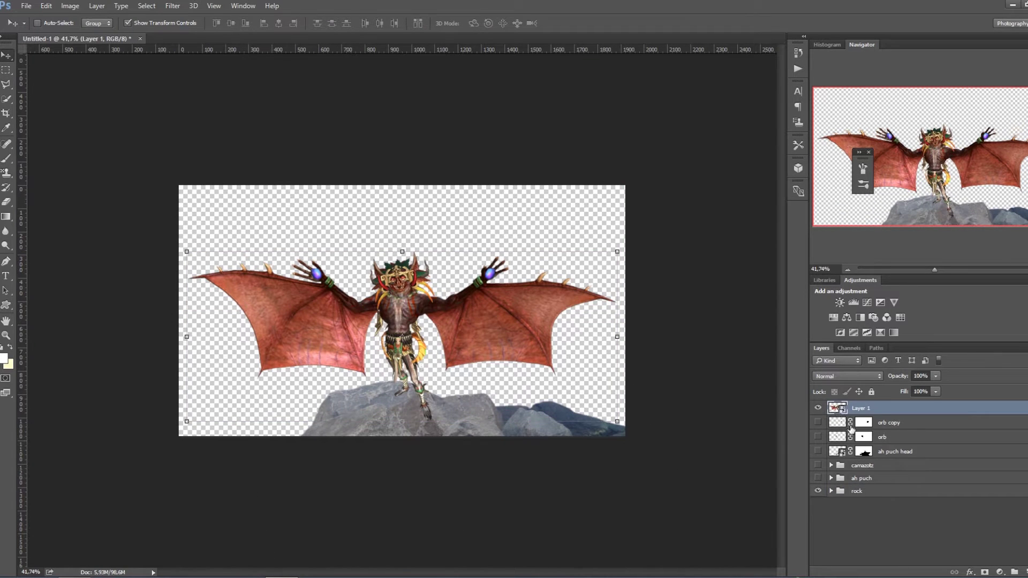
key(ctrl+j)
key(ctrl+t)
drag(242, 426, 387, 447)
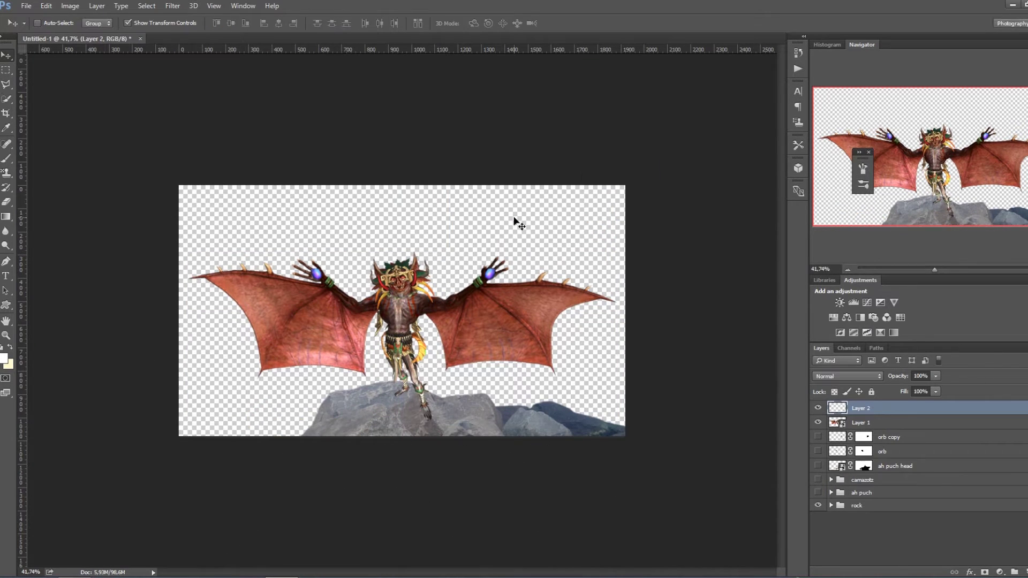
alt+scroll(780, 322, up, 2)
key(bracketright)
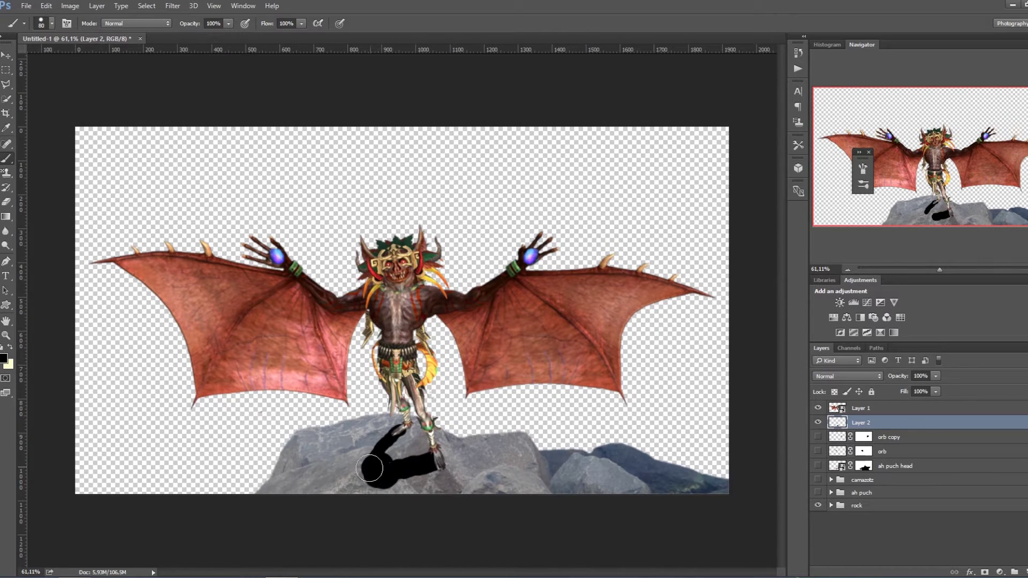
Step: Soften the shadow with a Gaussian Blur of about 30 px, then add a new layer
click(172, 5)
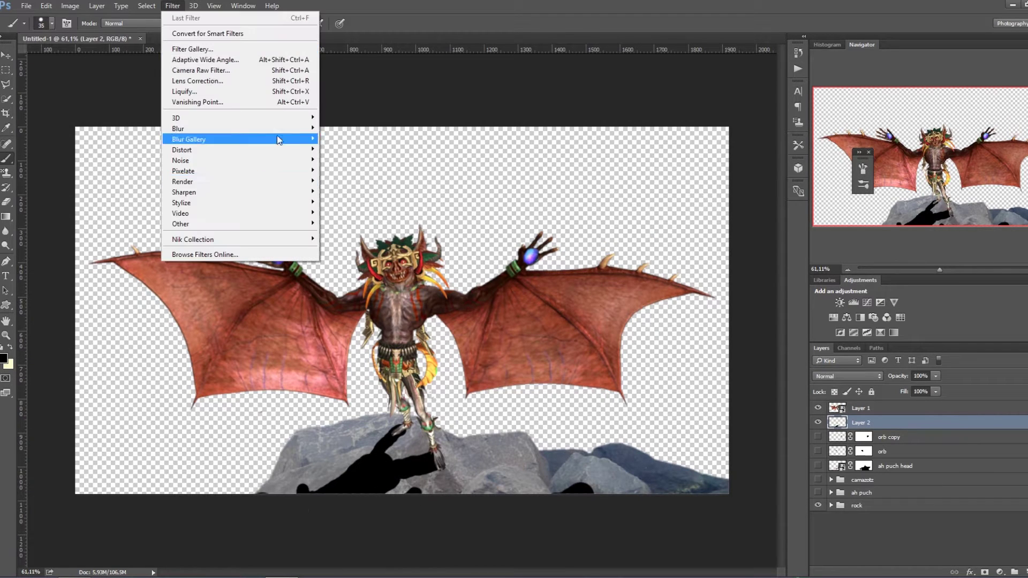
click(354, 216)
drag(718, 332, 745, 332)
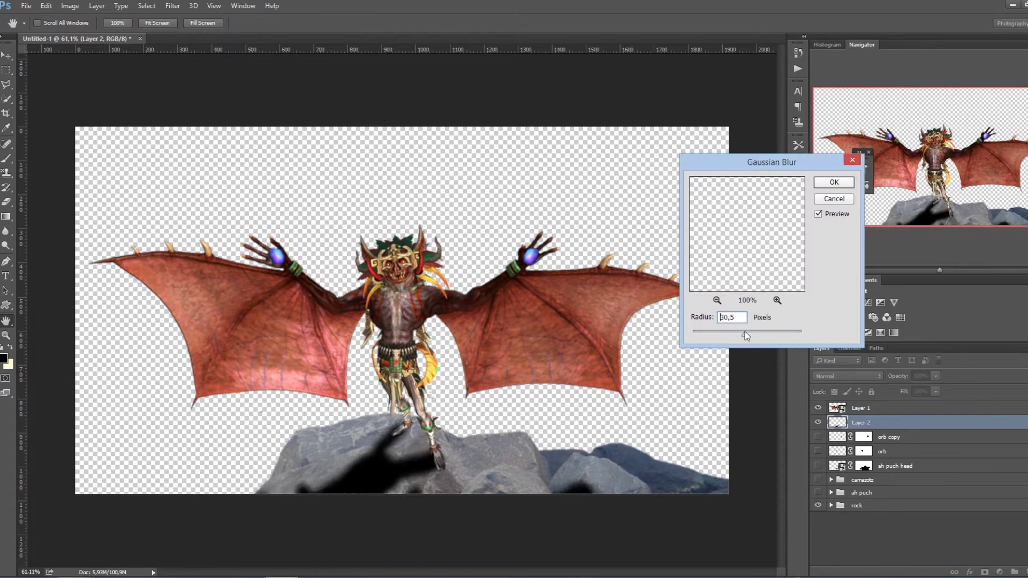
click(833, 183)
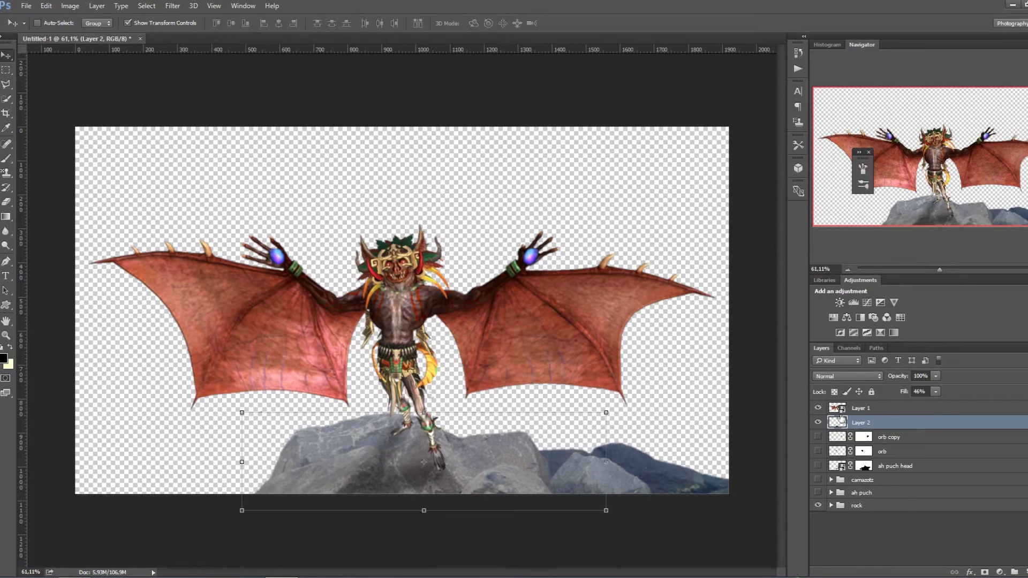
click(841, 413)
key(b)
click(53, 23)
Step: On a new layer, paint a lavender-purple glow around the right orb
key(ctrl+shift+n)
key(Return)
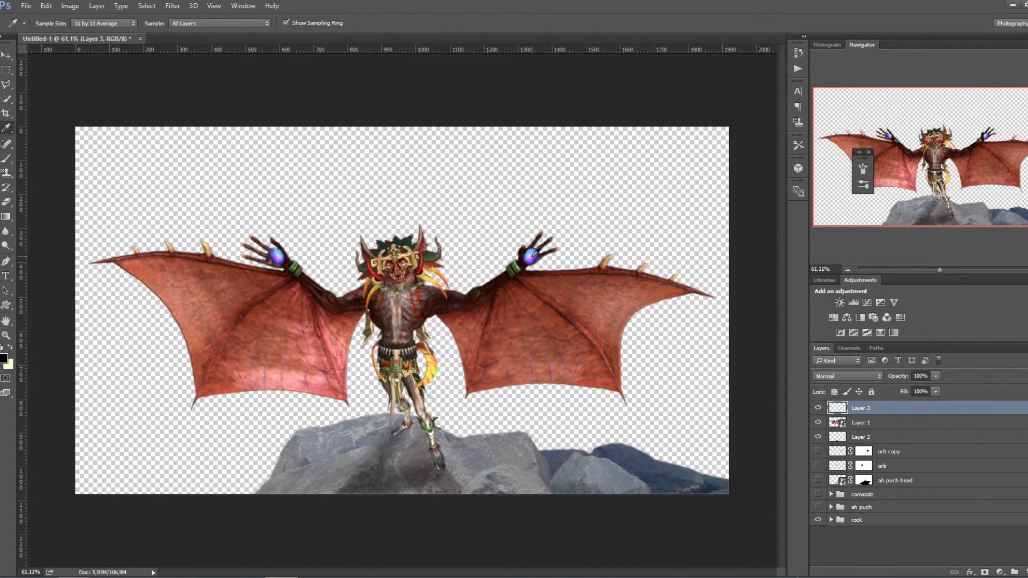
drag(536, 251, 578, 230)
key(ctrl+z)
alt+click(558, 256)
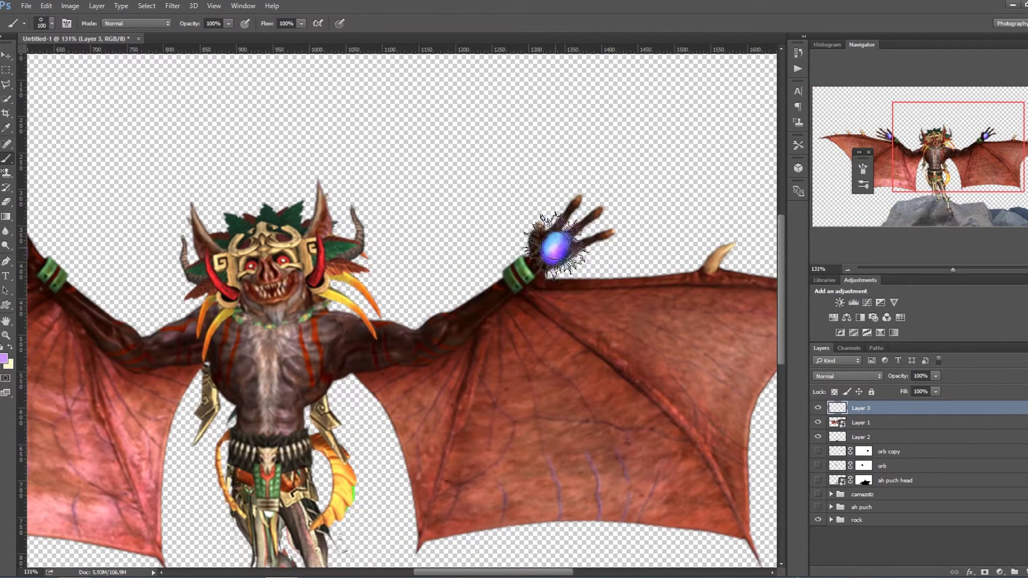
click(555, 247)
scroll(214, 290, down, 2)
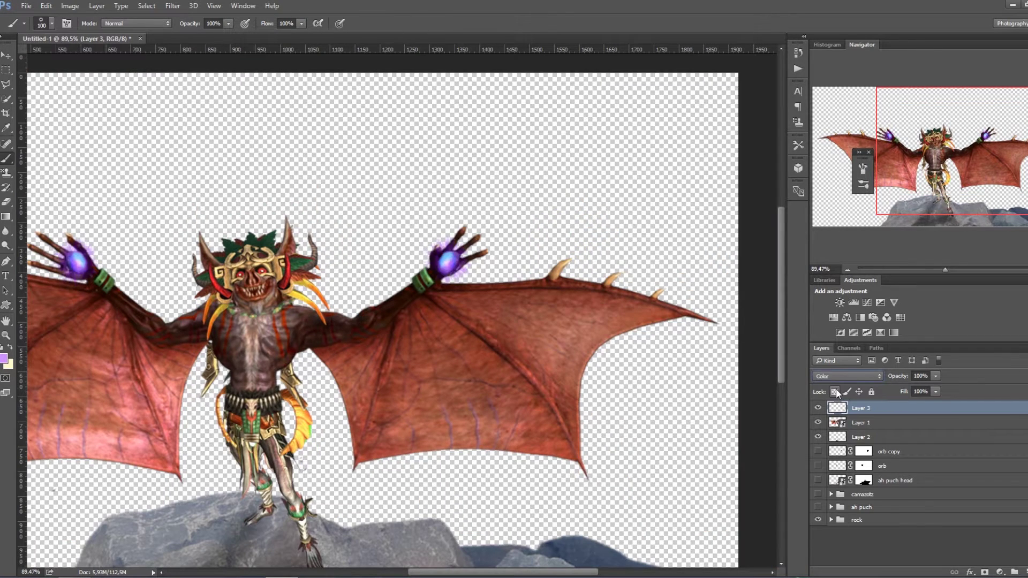
Step: Duplicate the glow layer as Color Dodge and stretch it across both orbs
key(ctrl+j)
click(843, 375)
key(ctrl+t)
drag(482, 225, 476, 241)
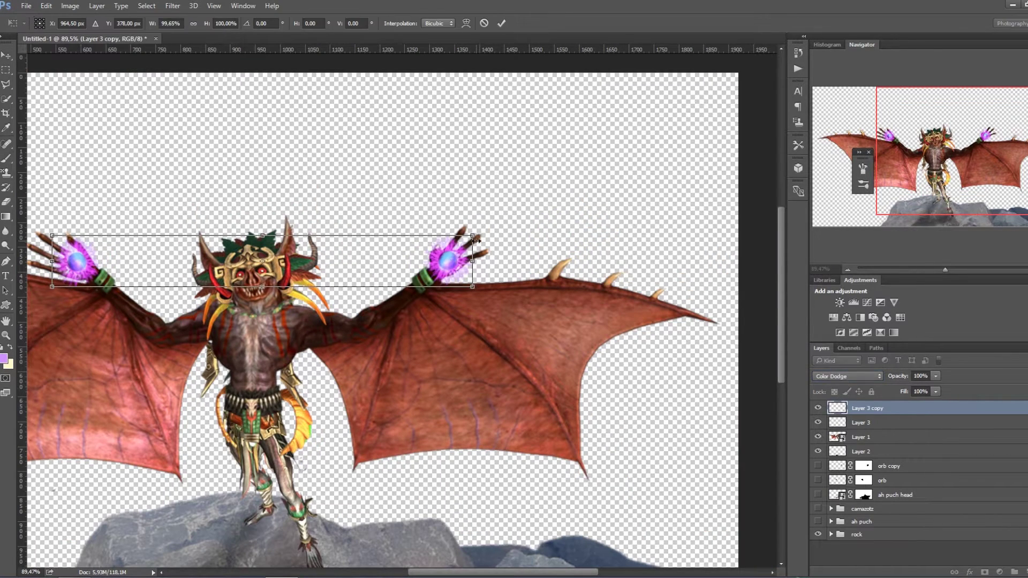
key(Escape)
Step: On another new layer, paint large purple glows around both hands with a big brush
key(Delete)
key(ctrl+shift+alt+n)
key(b)
click(450, 257)
click(77, 257)
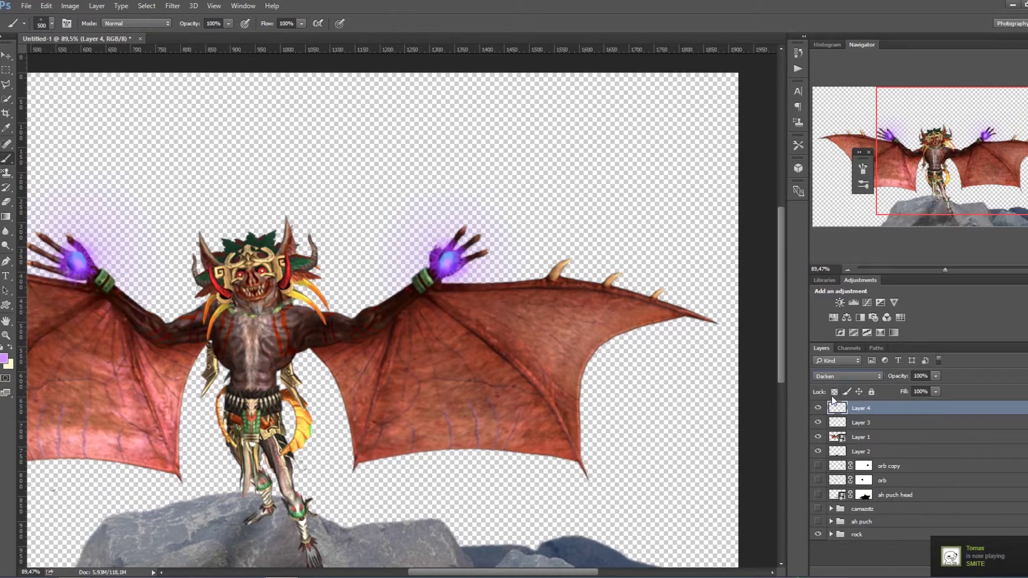
scroll(88, 156, down, 2)
scroll(275, 401, up, 1)
scroll(236, 133, up, 1)
Step: On a new layer, paint bright red glows on both eyes at Lighten blending and 83% opacity
key(ctrl+shift+alt+n)
key(i)
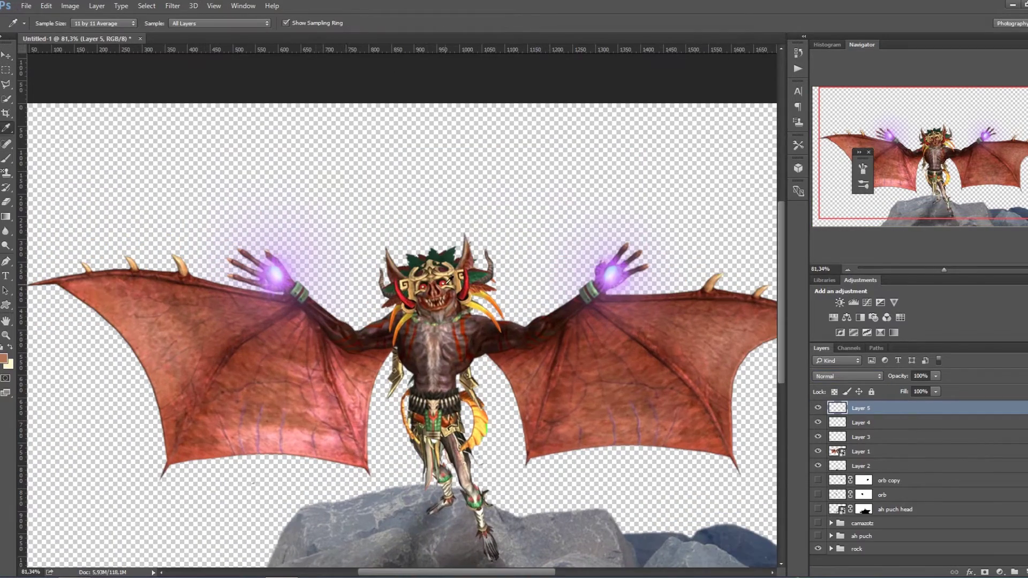
click(442, 278)
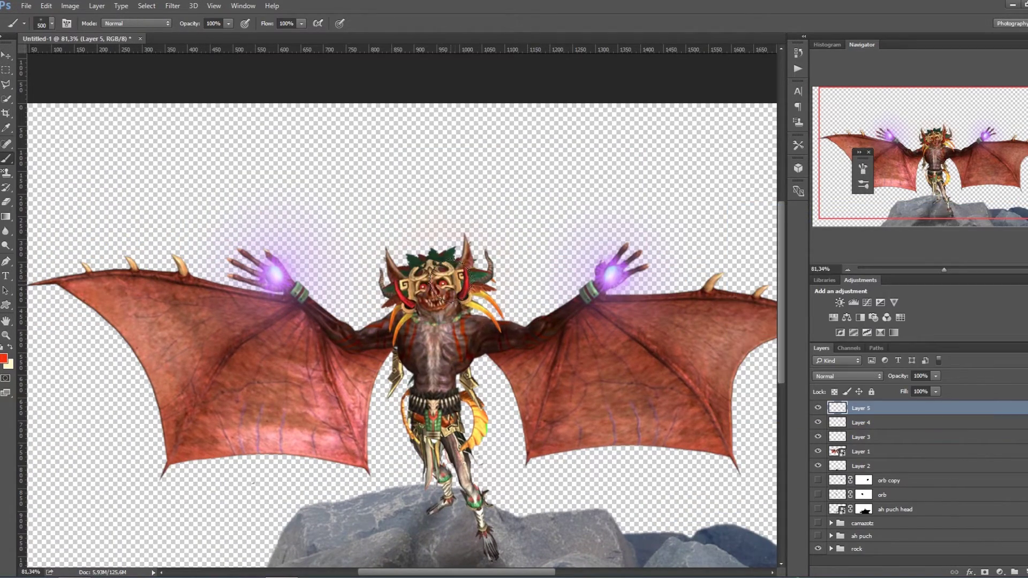
scroll(447, 283, up, 5)
click(393, 299)
click(444, 290)
click(846, 376)
click(835, 447)
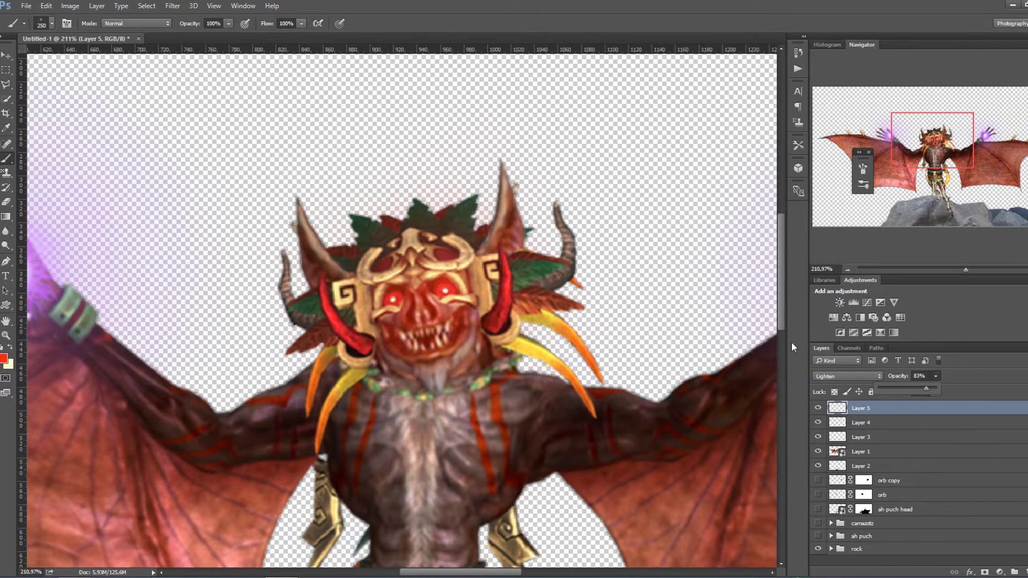
Step: Fit the canvas in the window and select the Rock-PNG-HD layer in the rock group
key(ctrl+0)
click(70, 6)
click(831, 549)
click(878, 559)
Step: Darken the Rock-PNG-HD layer with a Brightness/Contrast adjustment
click(70, 5)
click(214, 29)
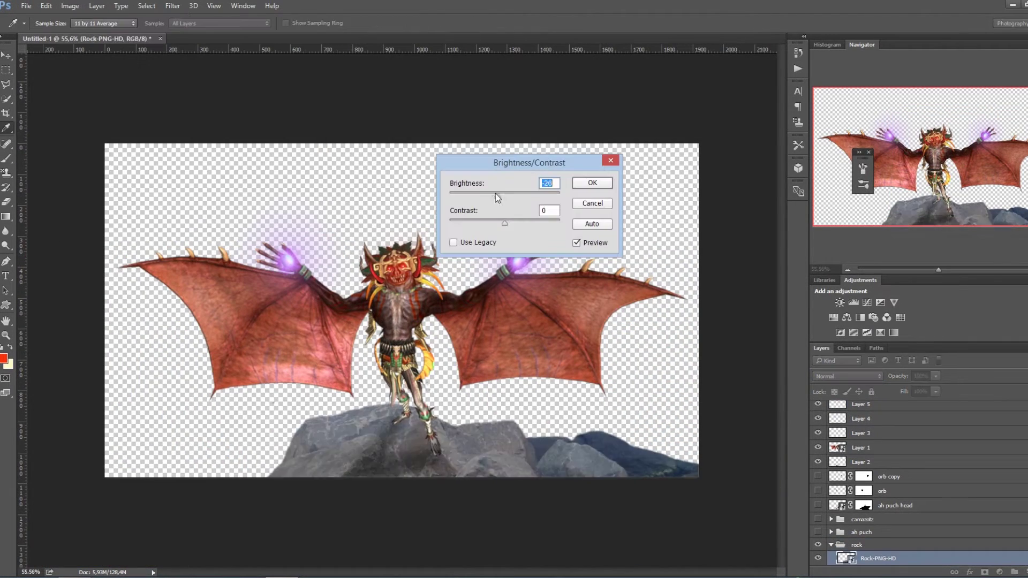
key(Tab)
key(Return)
key(v)
click(1000, 572)
Step: Rename the new layer to background and fill it with dark red
double_click(879, 558)
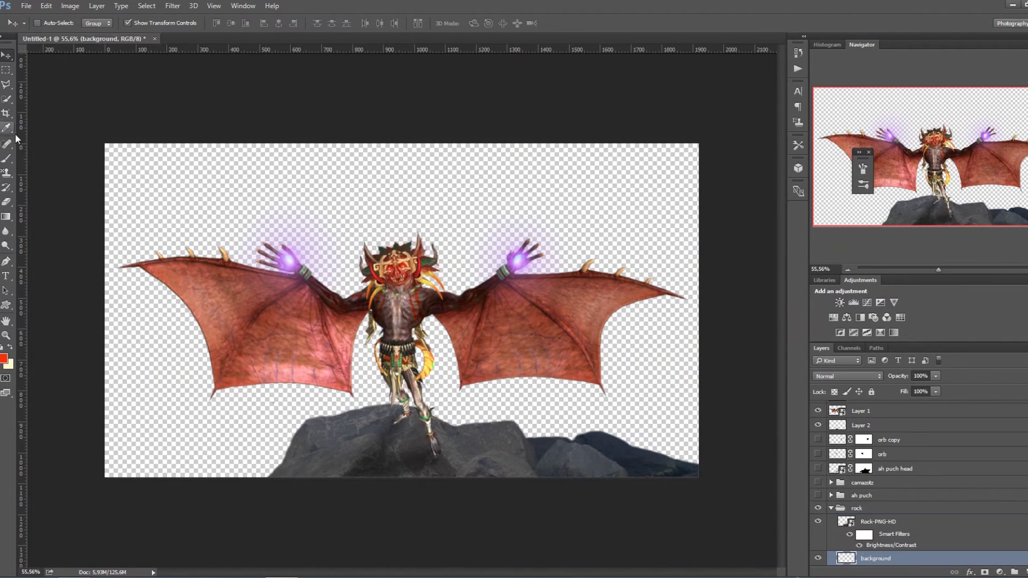
click(4, 358)
click(991, 230)
key(alt+BackSpace)
Step: Paint dark red strokes across the background with a textured splatter brush
click(7, 159)
click(51, 23)
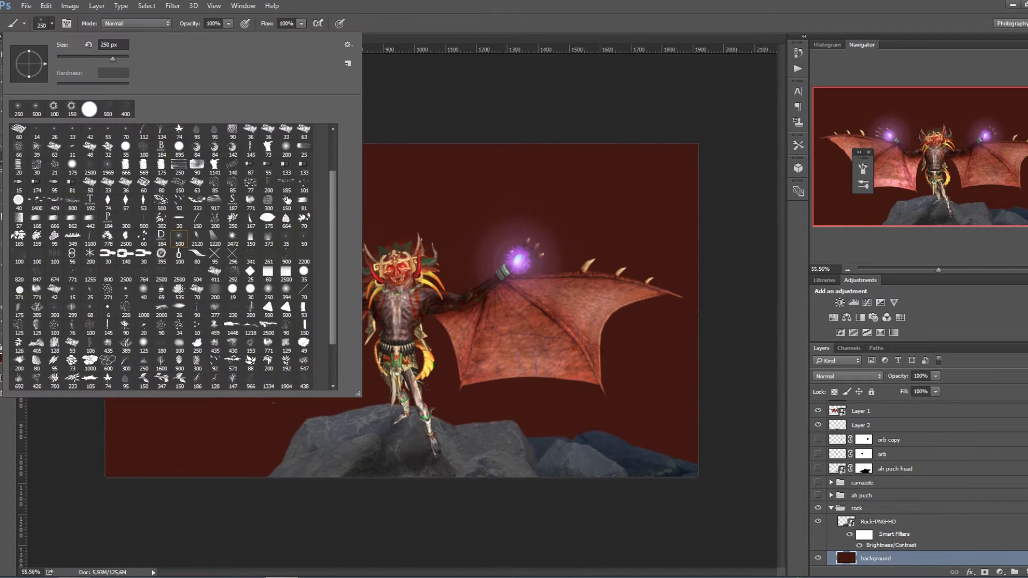
click(4, 358)
click(992, 231)
drag(134, 171, 375, 241)
drag(429, 160, 669, 348)
Step: Add darker and brownish-red splatter texture with a much larger brush
click(4, 357)
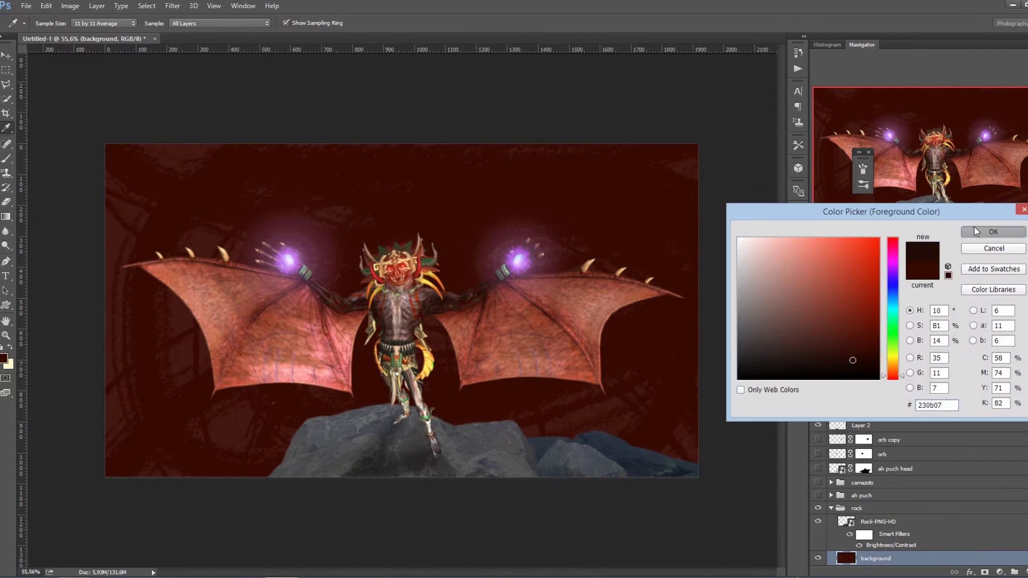
click(991, 230)
key(bracketright)
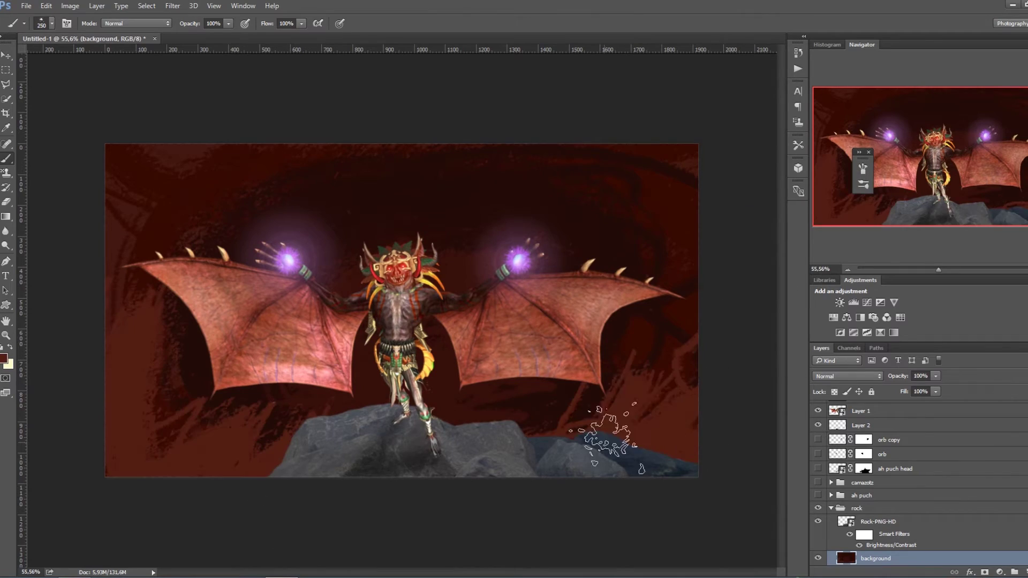
click(3, 357)
click(991, 230)
key(bracketright)
key(bracketright)
key(bracketright)
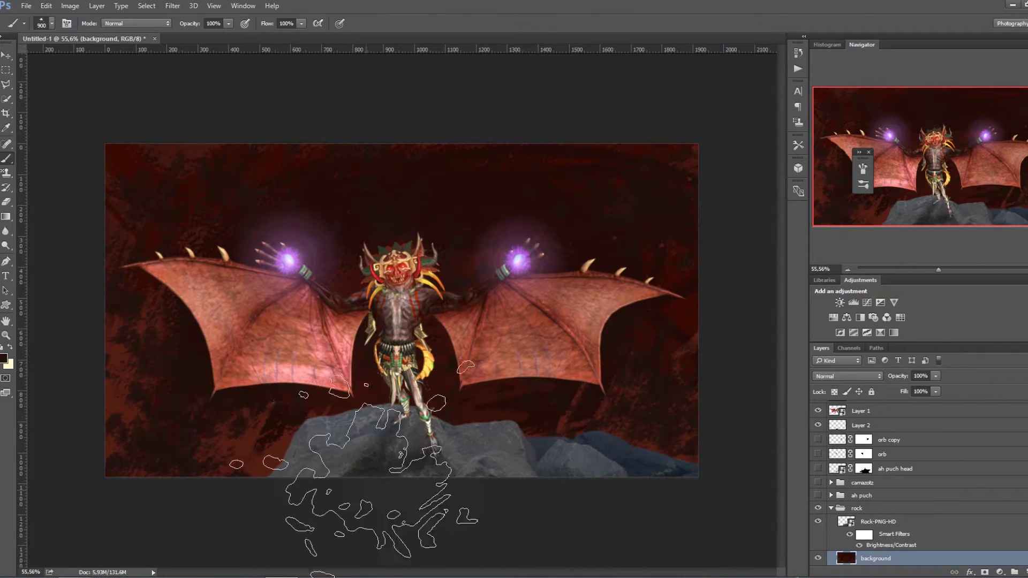
click(3, 357)
click(993, 231)
drag(453, 206, 750, 498)
Step: Splatter bright red across the background, then shrink the brush
click(4, 358)
click(993, 231)
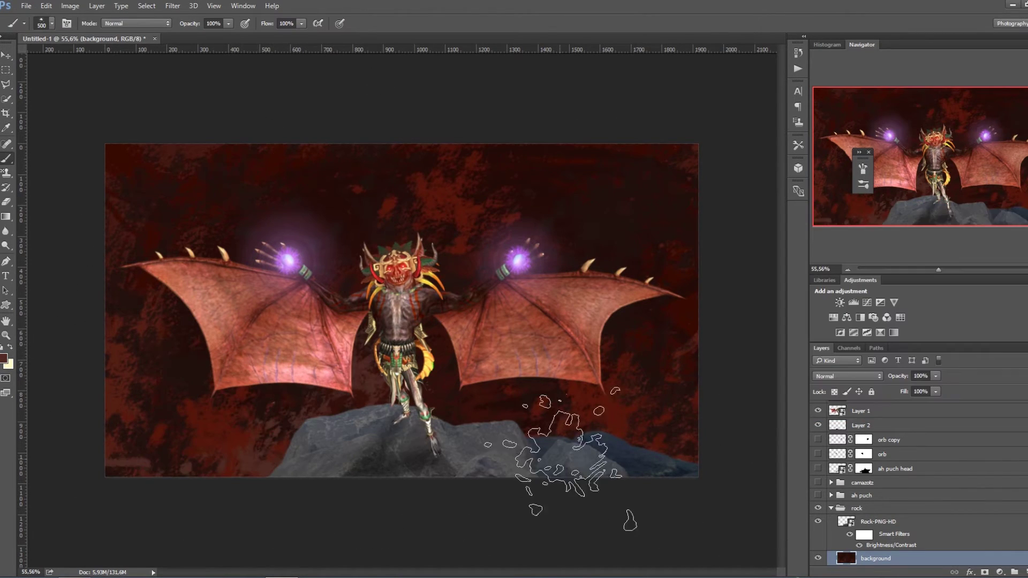
click(4, 357)
click(993, 231)
drag(498, 225, 102, 460)
click(4, 357)
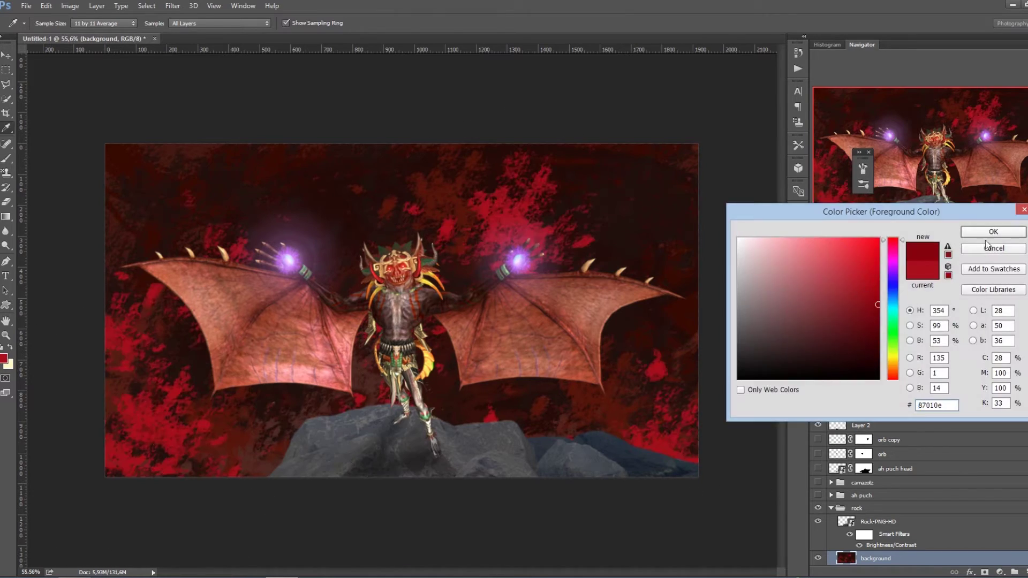
click(993, 231)
key(bracketleft)
key(bracketleft)
key(bracketleft)
Step: Create Layer 6 for more splatter and set yellow as the paint colour
key(ctrl+shift+n)
key(Return)
click(4, 358)
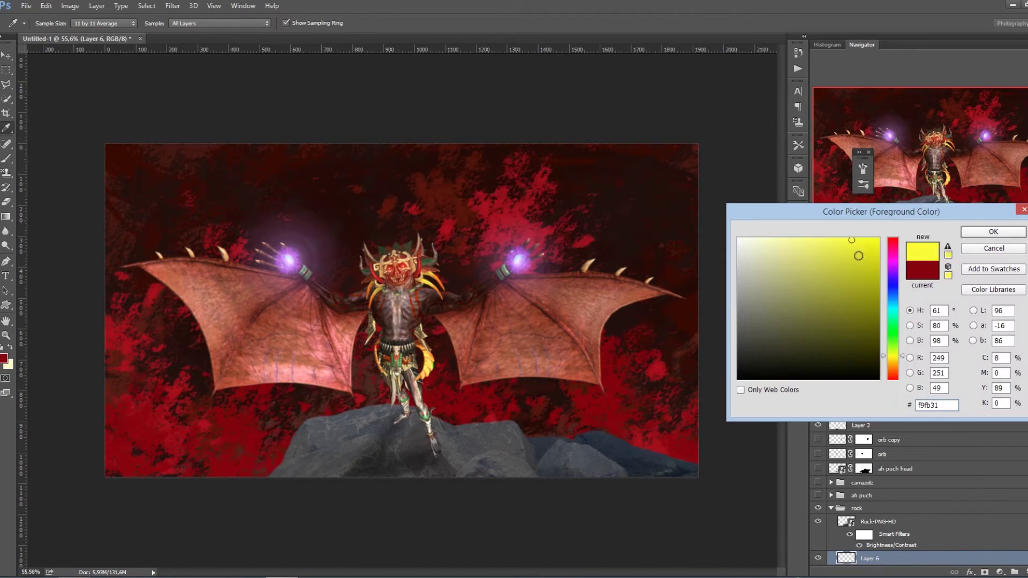
click(993, 231)
key(bracketleft)
key(bracketleft)
key(bracketleft)
Step: Browse the brush presets, zoom out slightly and make the brush much larger
right_click(129, 248)
key(Escape)
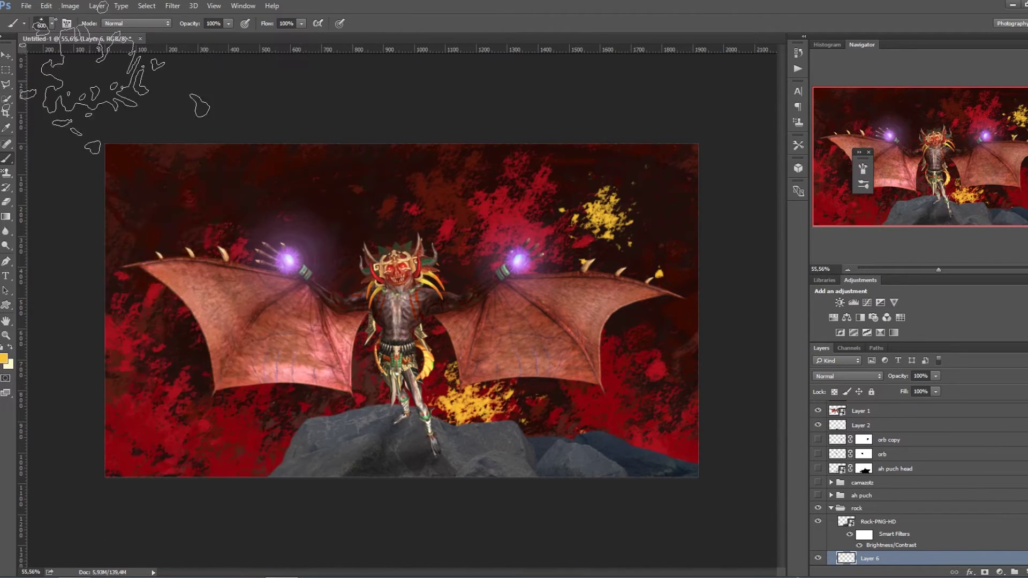
right_click(114, 98)
key(Escape)
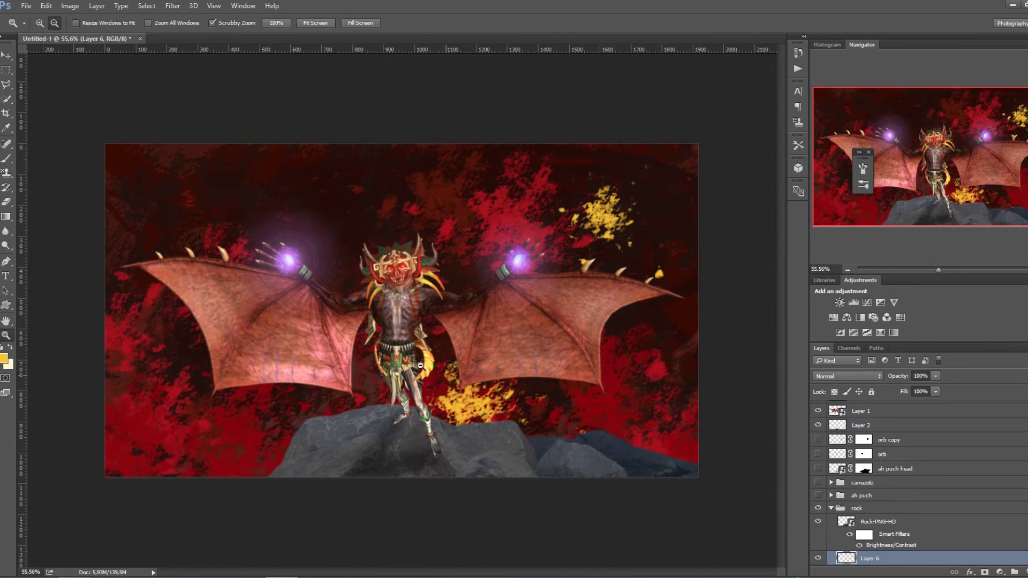
key(ctrl+minus)
key(bracketright)
key(bracketright)
key(bracketright)
Step: Paint a magenta glow along the bottom edge of the canvas
click(4, 358)
click(857, 252)
click(994, 229)
drag(236, 575, 690, 576)
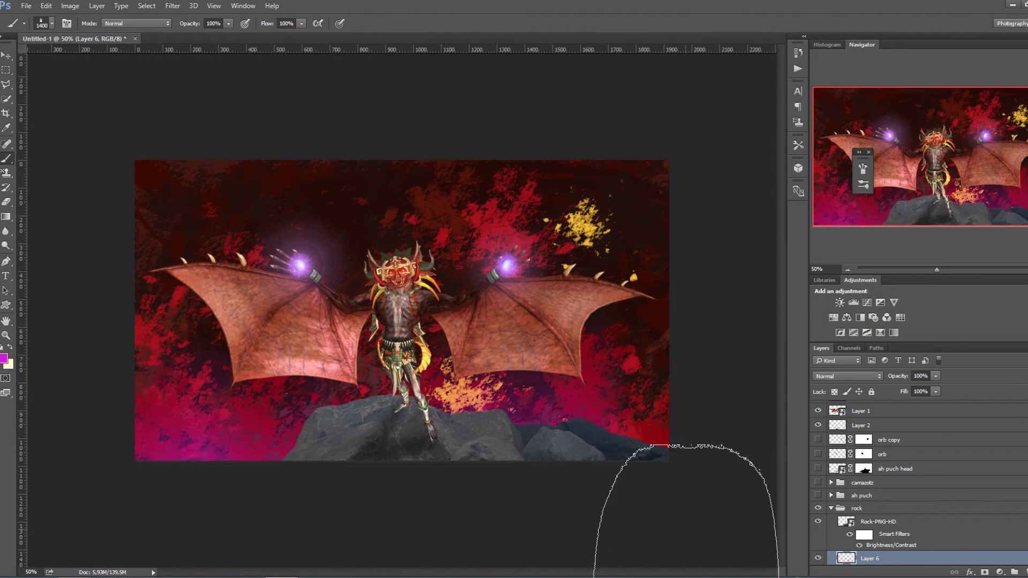
key(v)
key(ctrl+0)
Step: Add a layer mask to Layer 6 with default black and white colours
click(576, 214)
key(ctrl+z)
key(d)
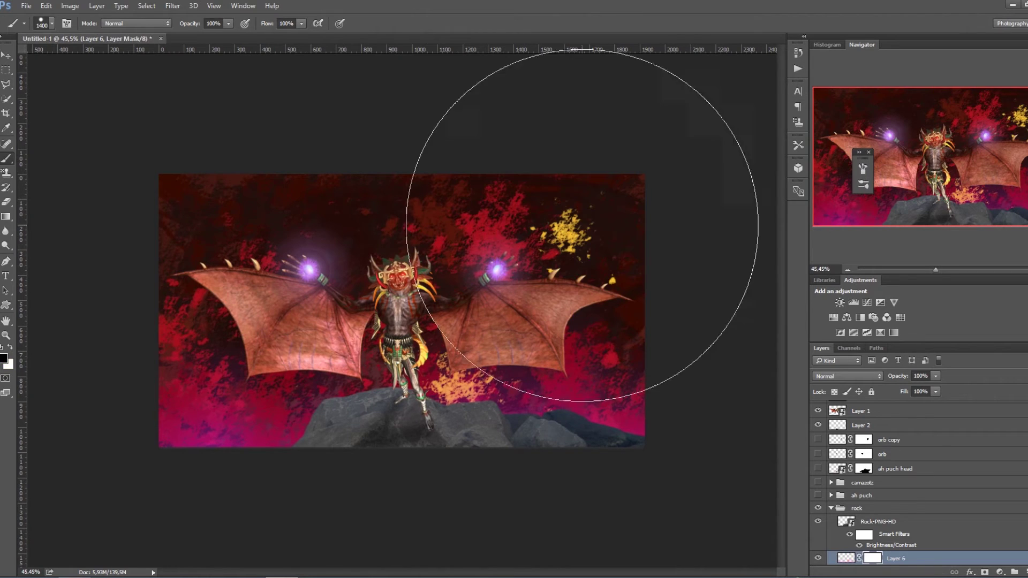
Step: Save the file as camaahpuch.psd
key(ctrl+shift+s)
text(camaahpuch)
key(Return)
key(v)
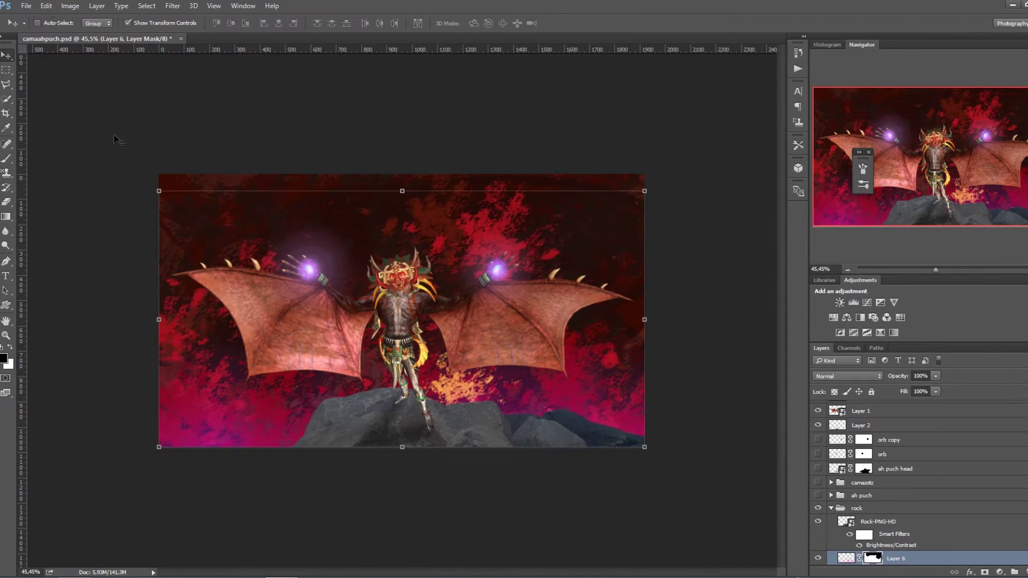
Step: Mask out paint near the rock, choose a new brush, and move Layer 7 above the rock
key(ctrl+i)
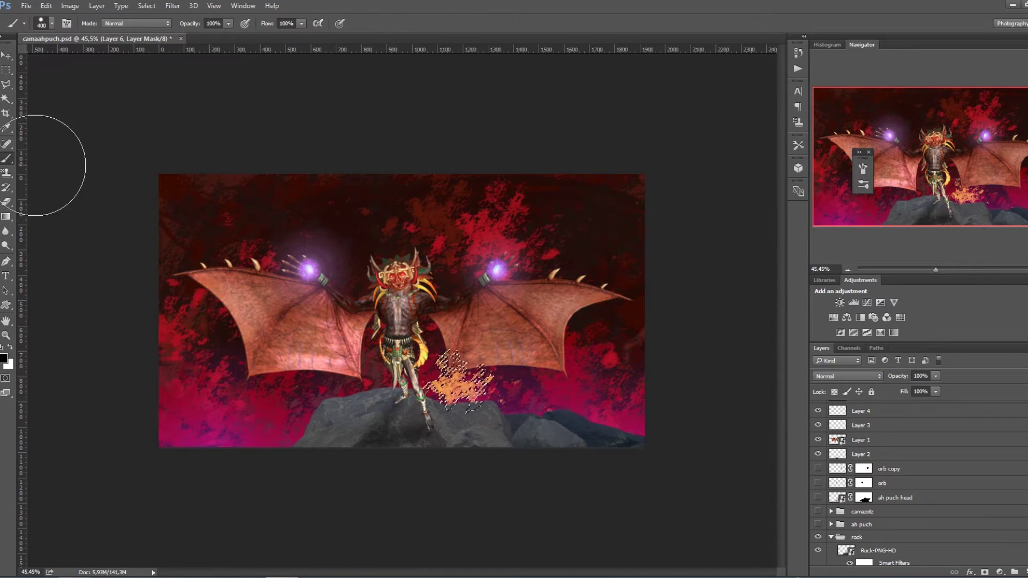
click(474, 413)
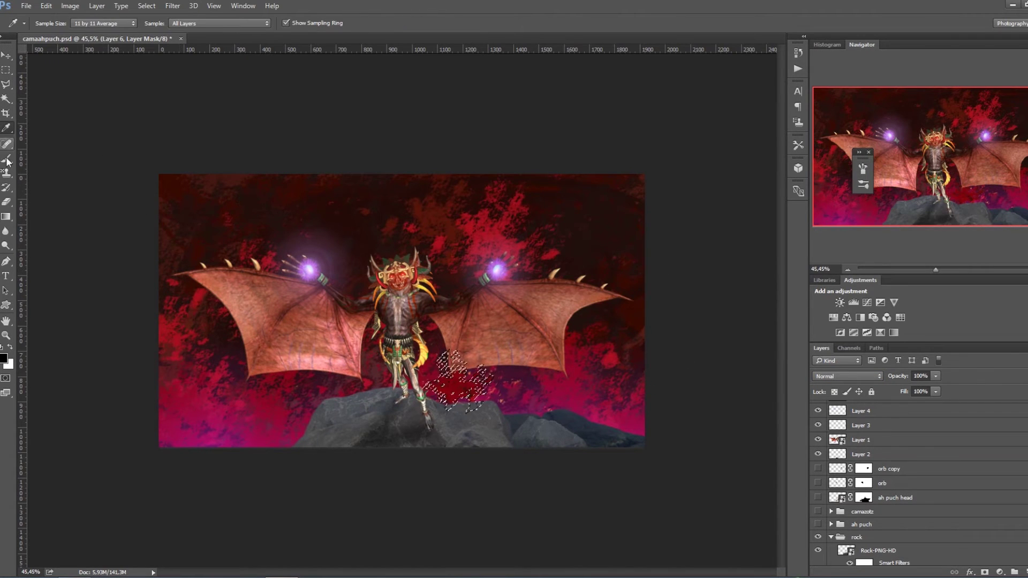
click(51, 23)
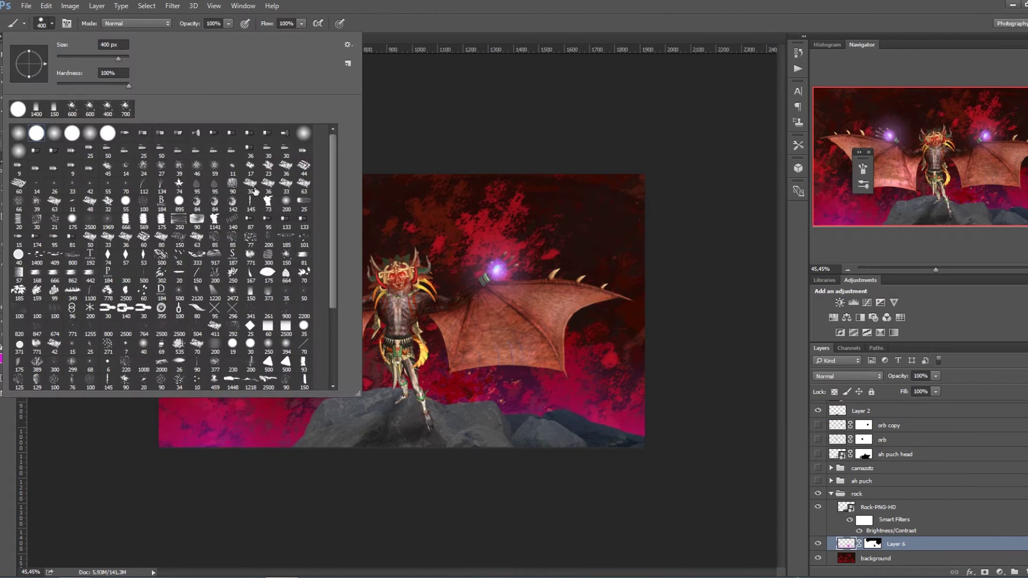
scroll(129, 222, down, 3)
scroll(234, 188, up, 1)
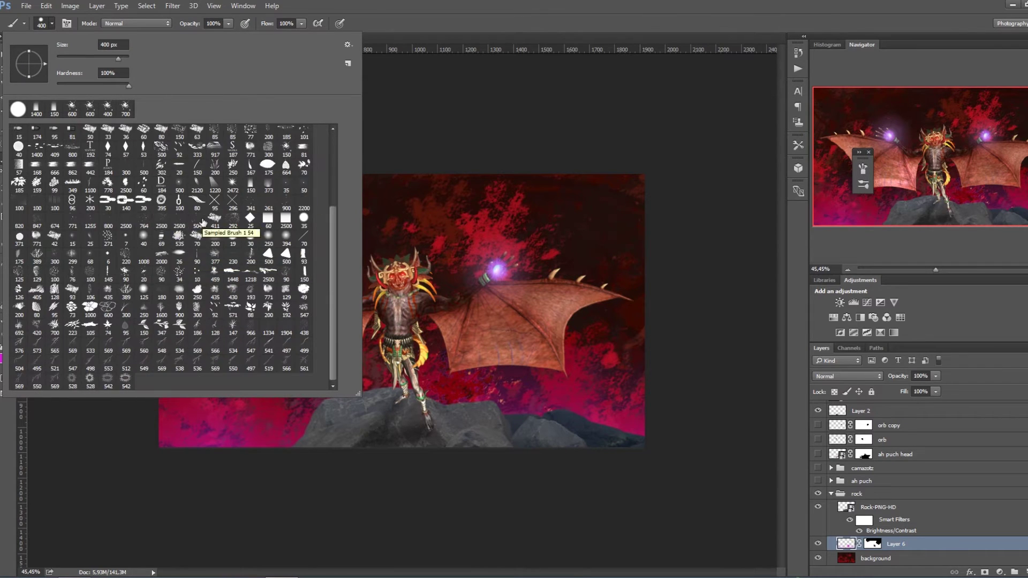
double_click(202, 220)
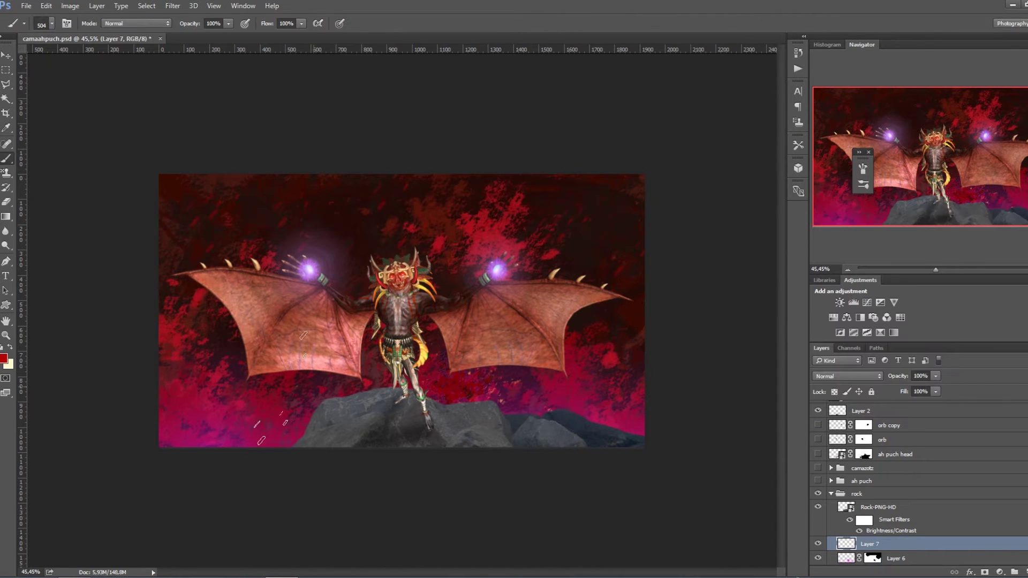
click(7, 56)
key(ctrl+bracketright)
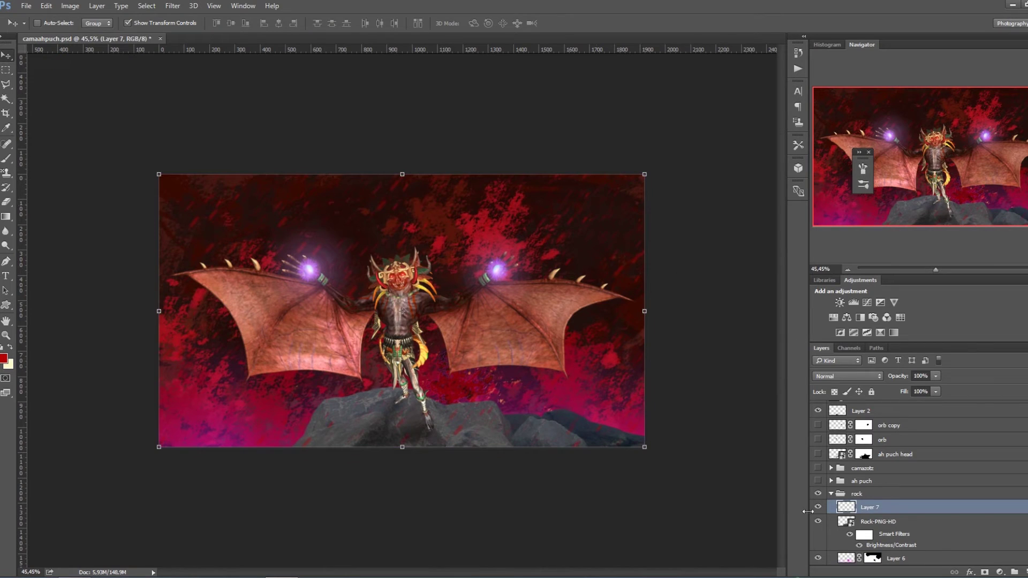
Step: Apply a Vibrance adjustment to the Rock-PNG-HD layer
scroll(808, 511, down, 1)
key(alt+bracketleft)
click(70, 5)
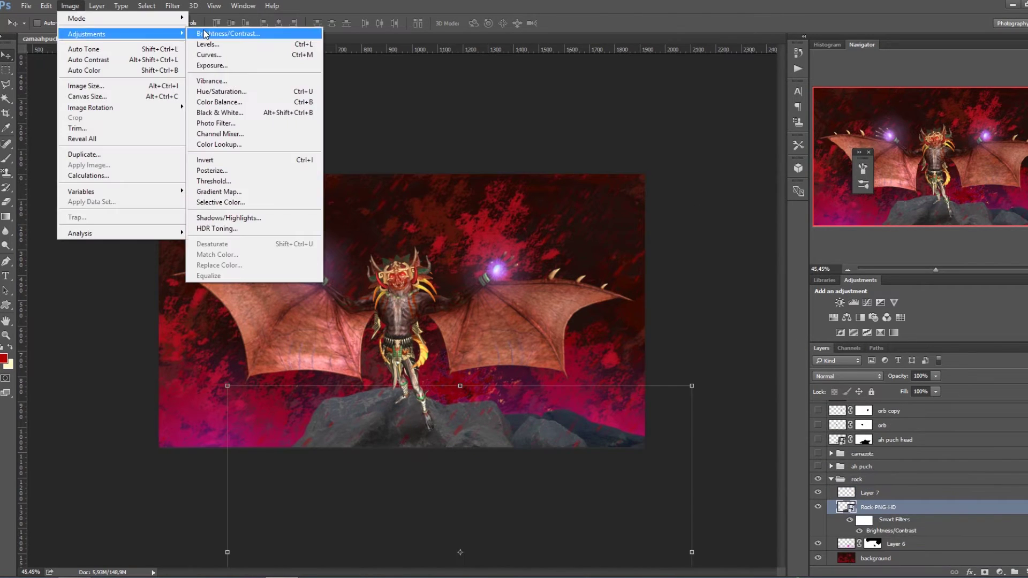
click(212, 81)
key(Return)
Step: Apply Brightness/Contrast to the rock and drag a duplicate sideways along the bottom
click(71, 6)
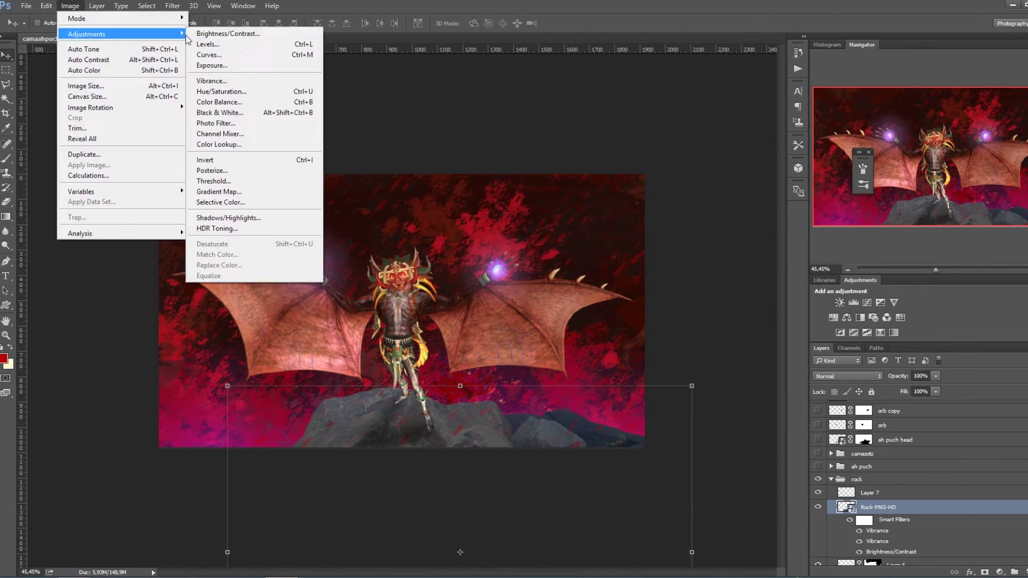
click(219, 32)
key(Return)
drag(156, 111, 489, 386)
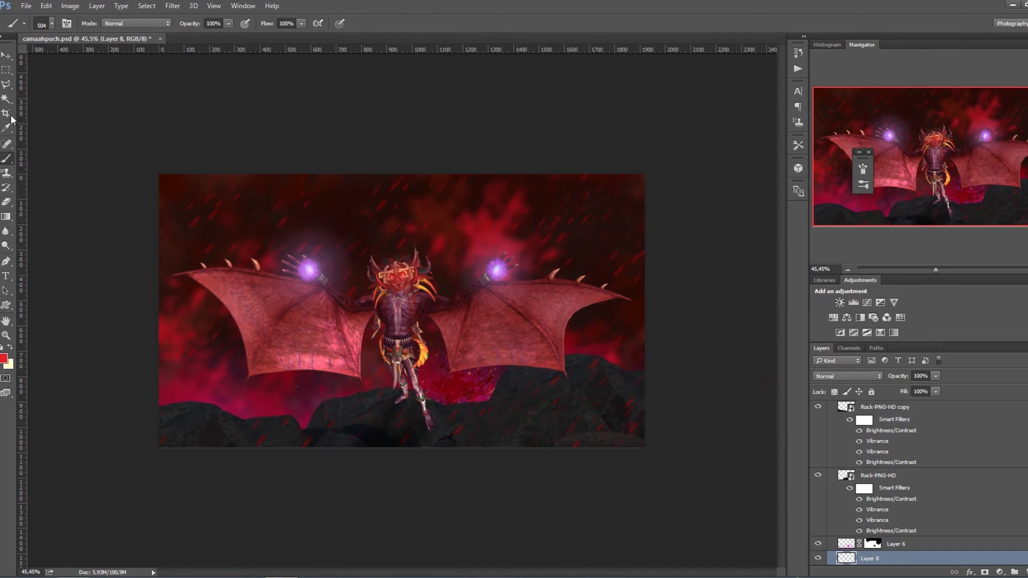
Step: Paint red splatter along and over the rocks, then switch to a darker red, smaller brush
drag(895, 473, 895, 541)
drag(225, 396, 490, 445)
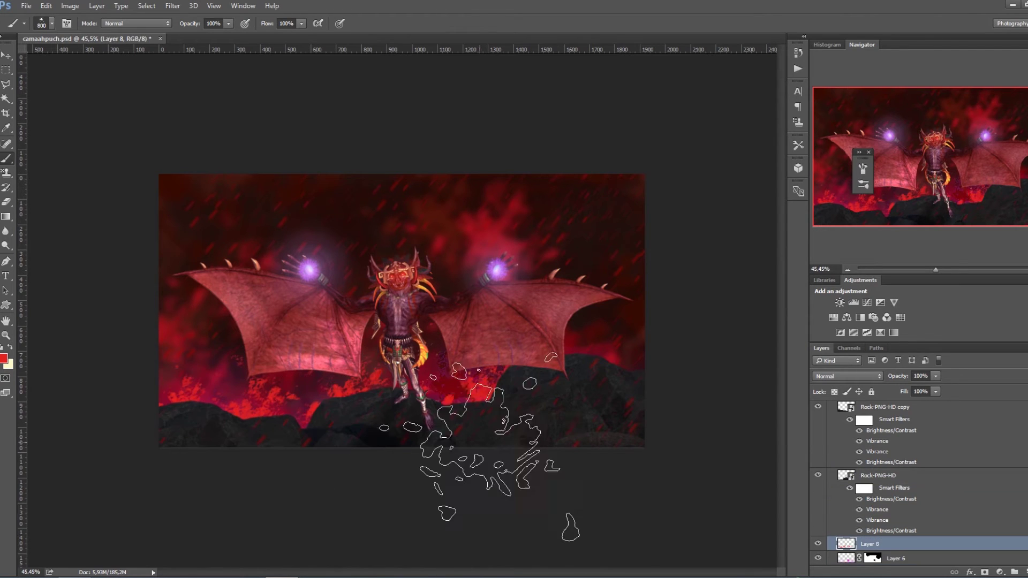
click(4, 358)
click(992, 230)
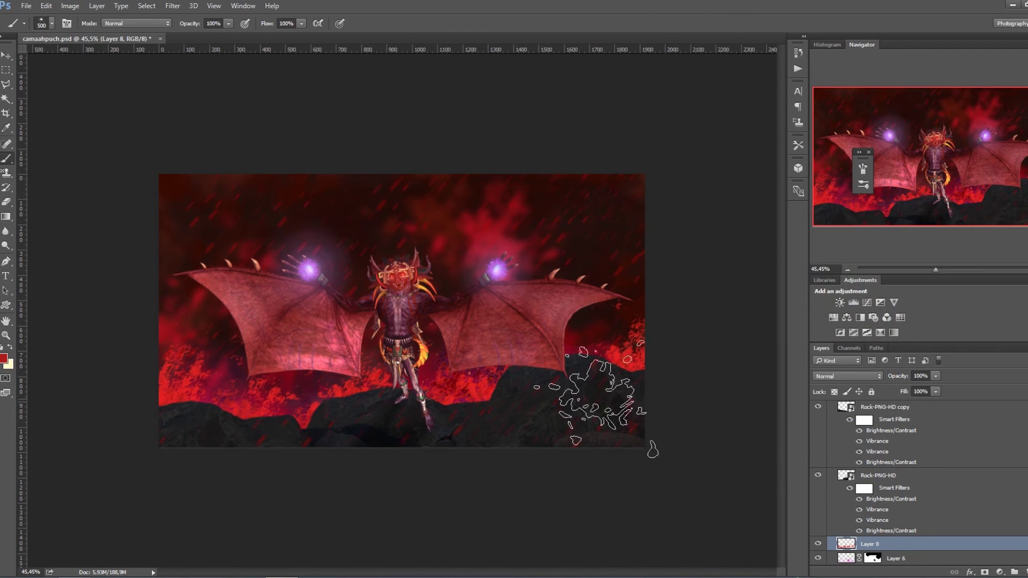
key(bracketleft)
key(bracketleft)
key(bracketleft)
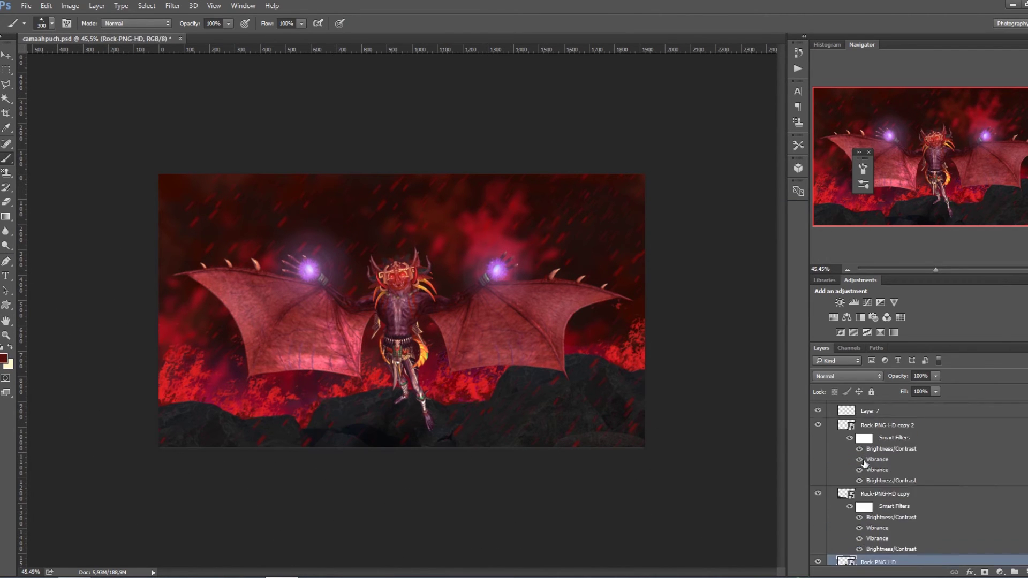
Step: Shift Rock-PNG-HD copy 2's colour balance +12 toward red and delete Layer 7
key(ctrl+b)
drag(774, 182, 781, 186)
click(887, 157)
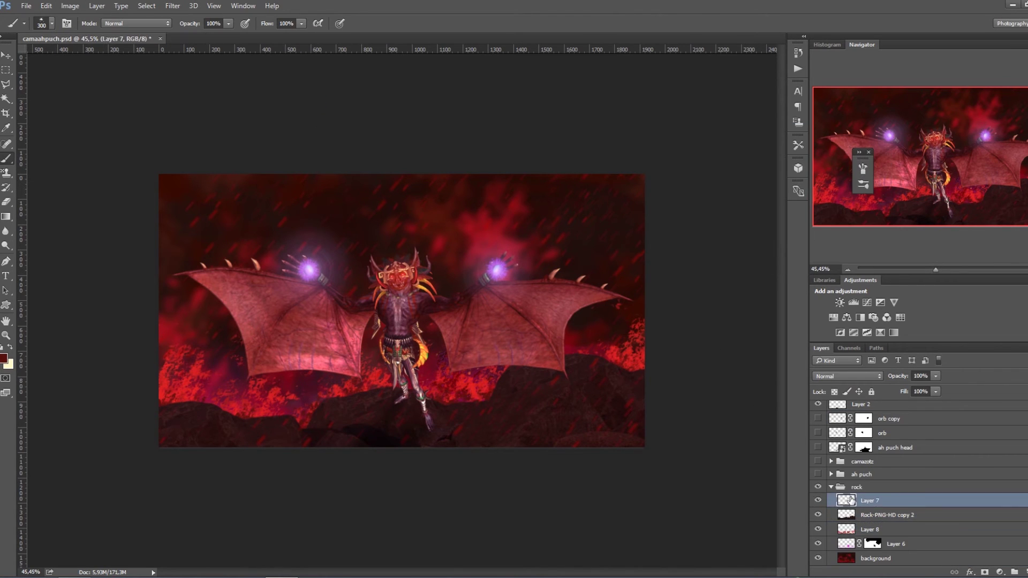
key(Delete)
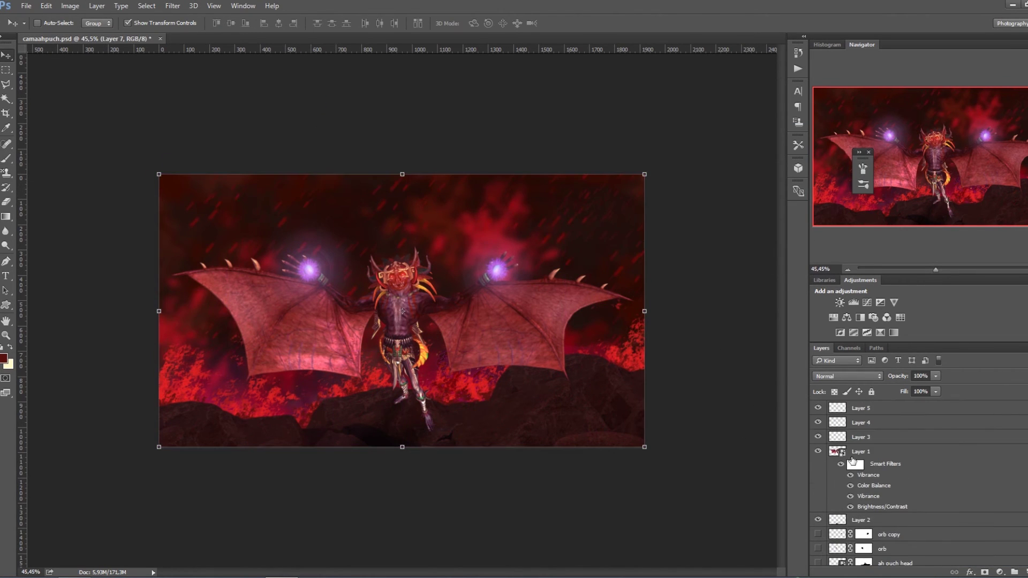